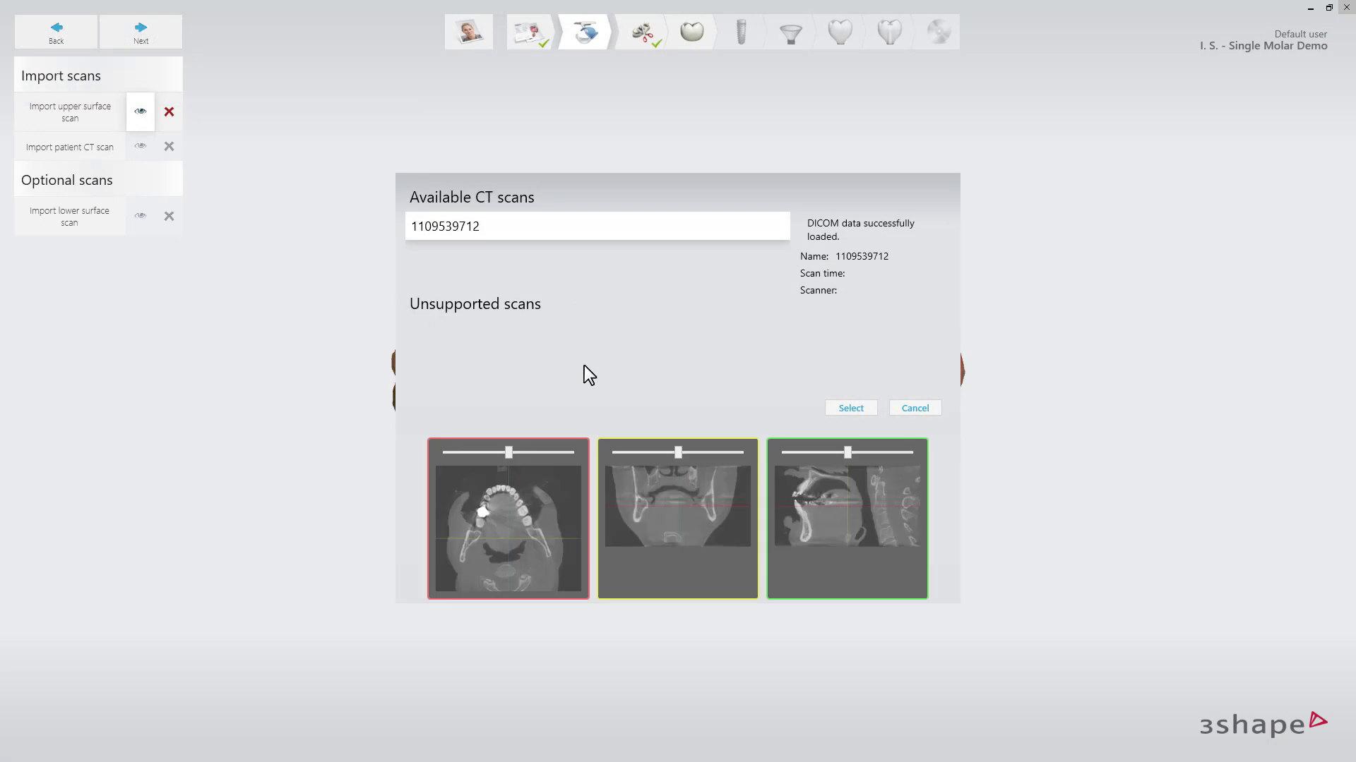
- Load the selected patient CT scan and start importing the optional lower surface scan
left_click(871, 405)
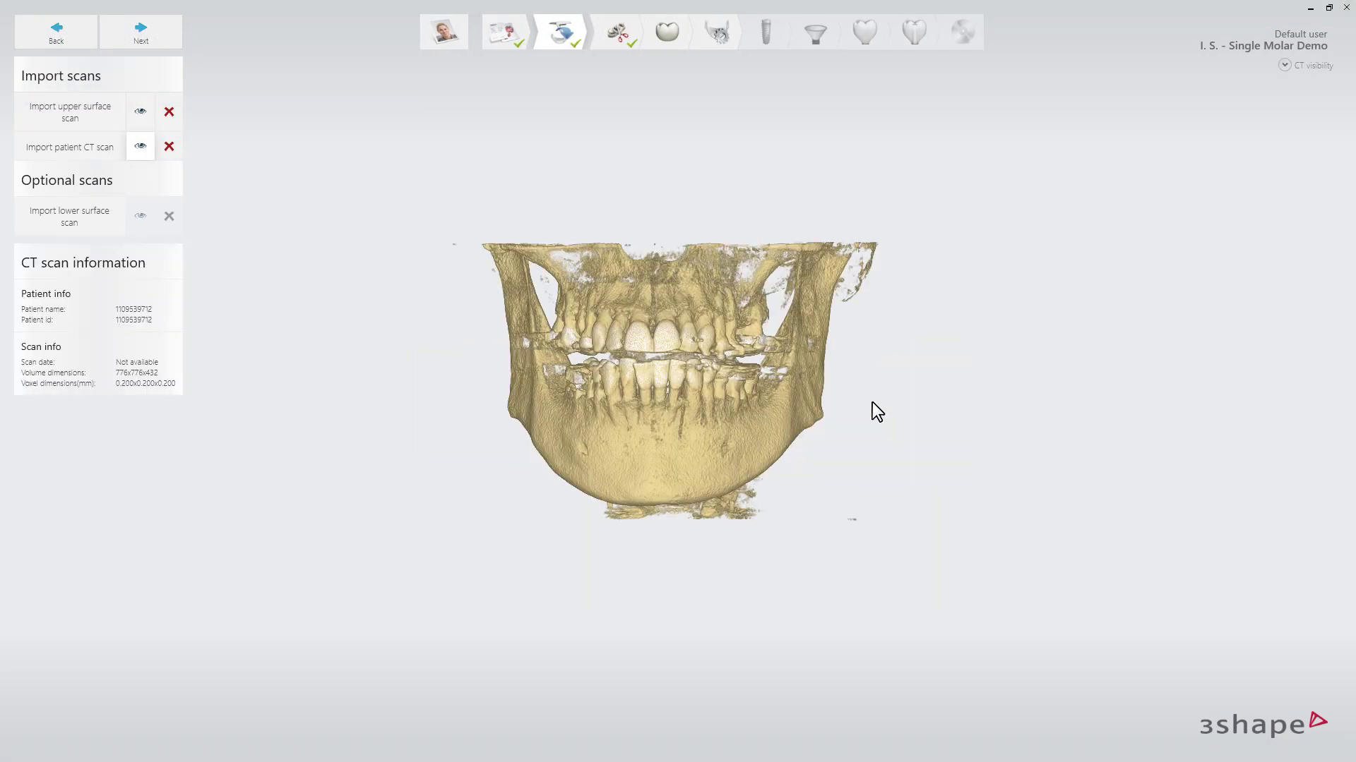
left_click(87, 224)
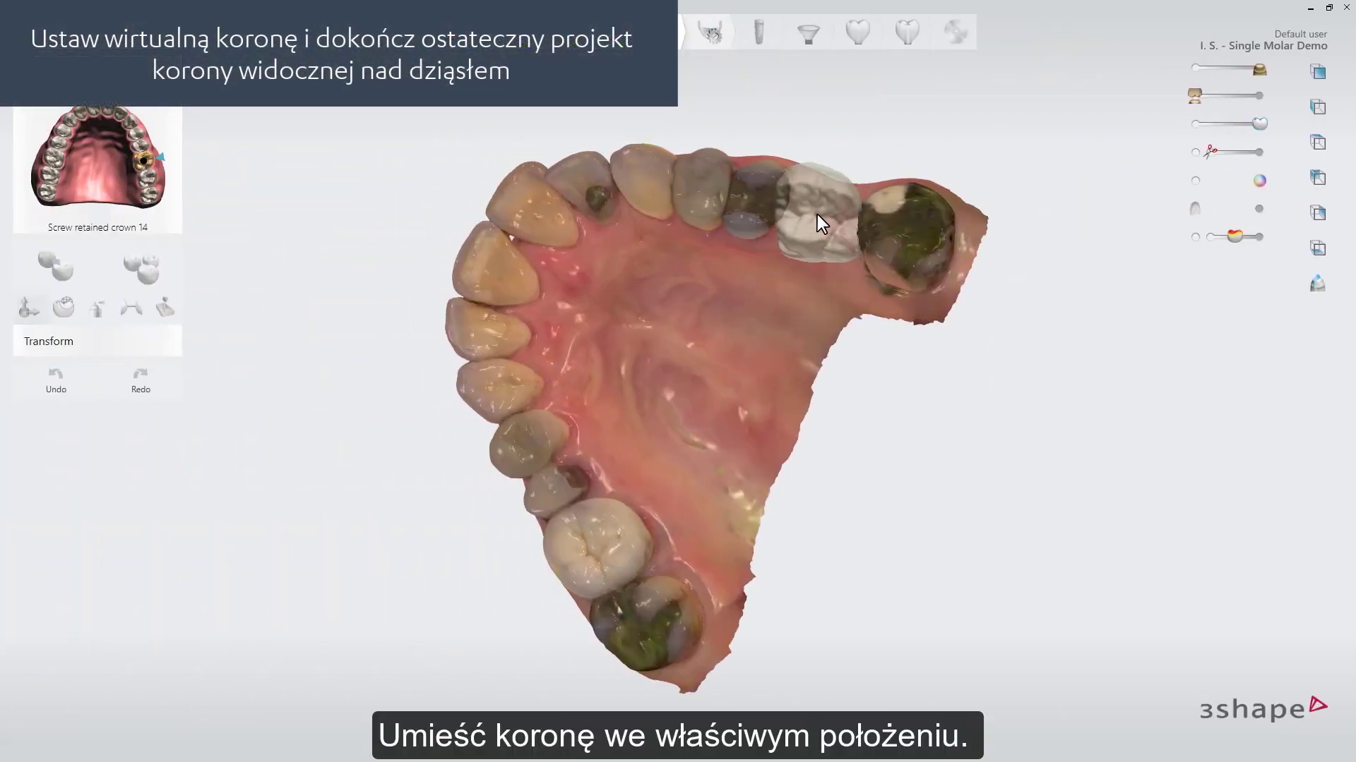
- Place the virtual crown in the gap at tooth 14 and adjust its height, rotation and width to fit the neighbouring teeth
left_click(817, 215)
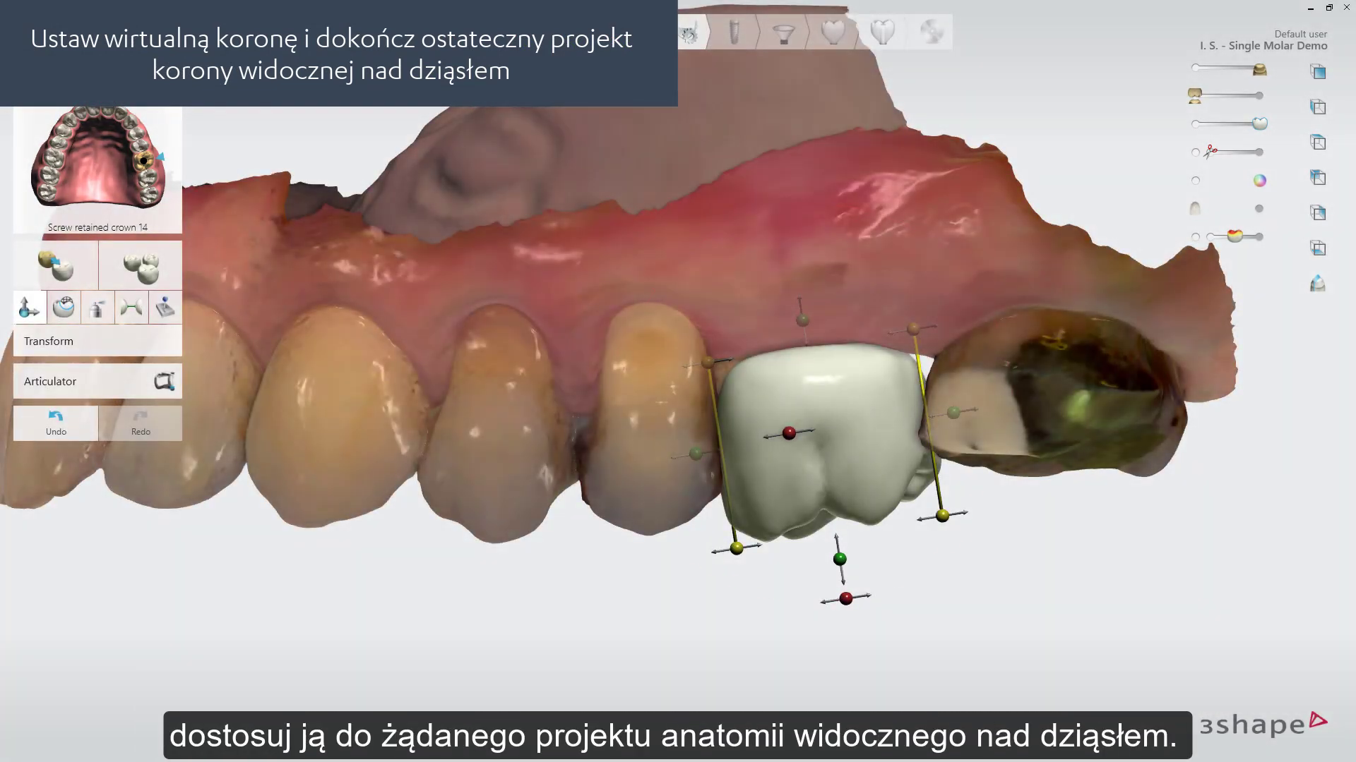
left_click_drag(846, 599, 833, 538)
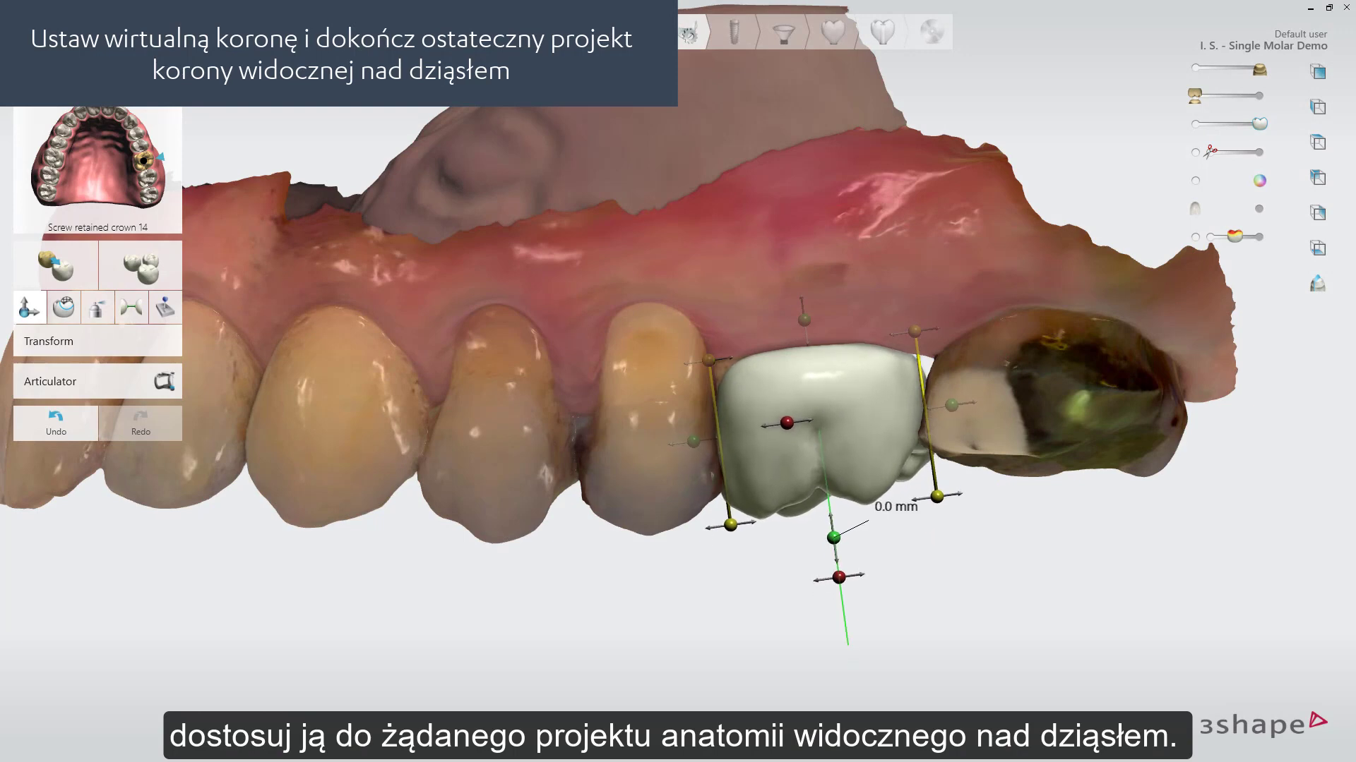
left_click_drag(952, 406, 953, 405)
right_click_drag(953, 405, 978, 406)
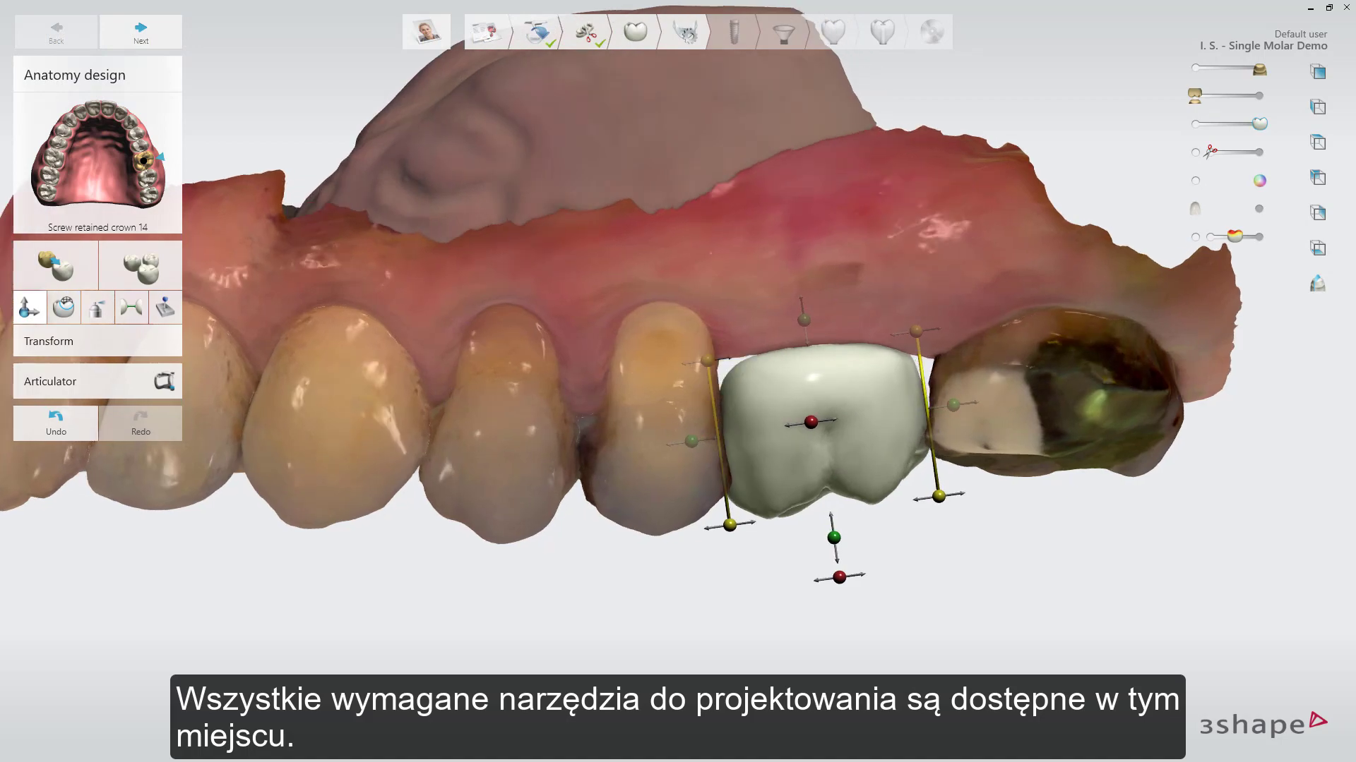
left_click_drag(915, 331, 922, 329)
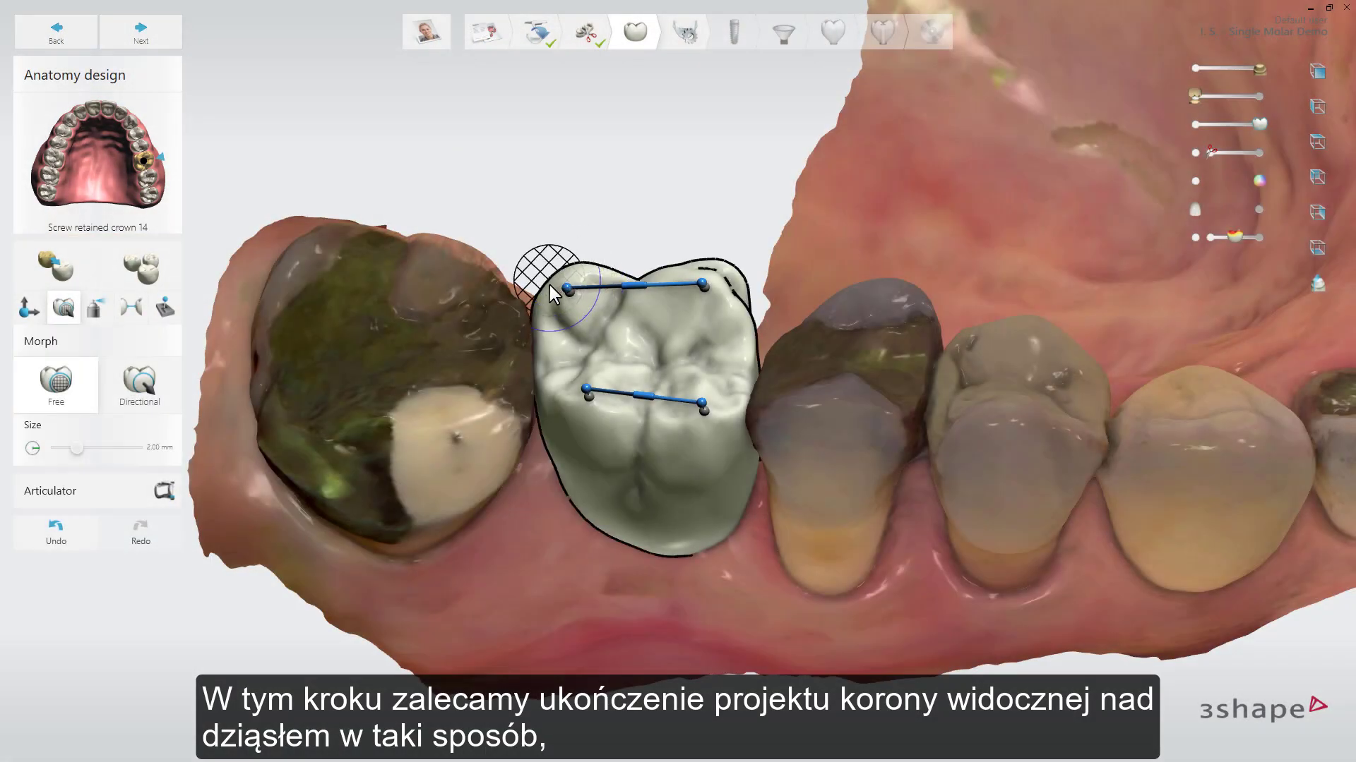
- Refine the crown's surface beside the adjacent molar with a 2.00 mm free morph and finish the anatomy design
left_click_drag(550, 415, 550, 415)
left_click(551, 414)
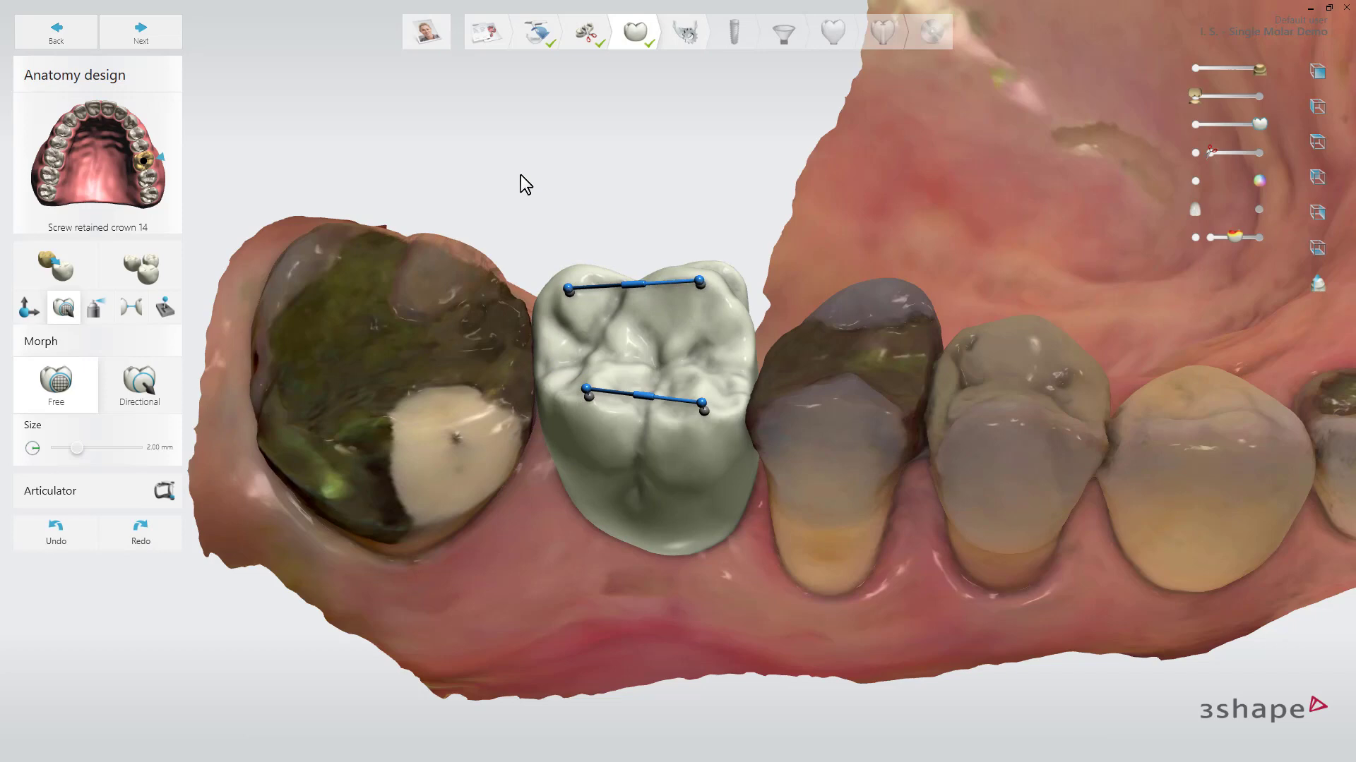
left_click(175, 39)
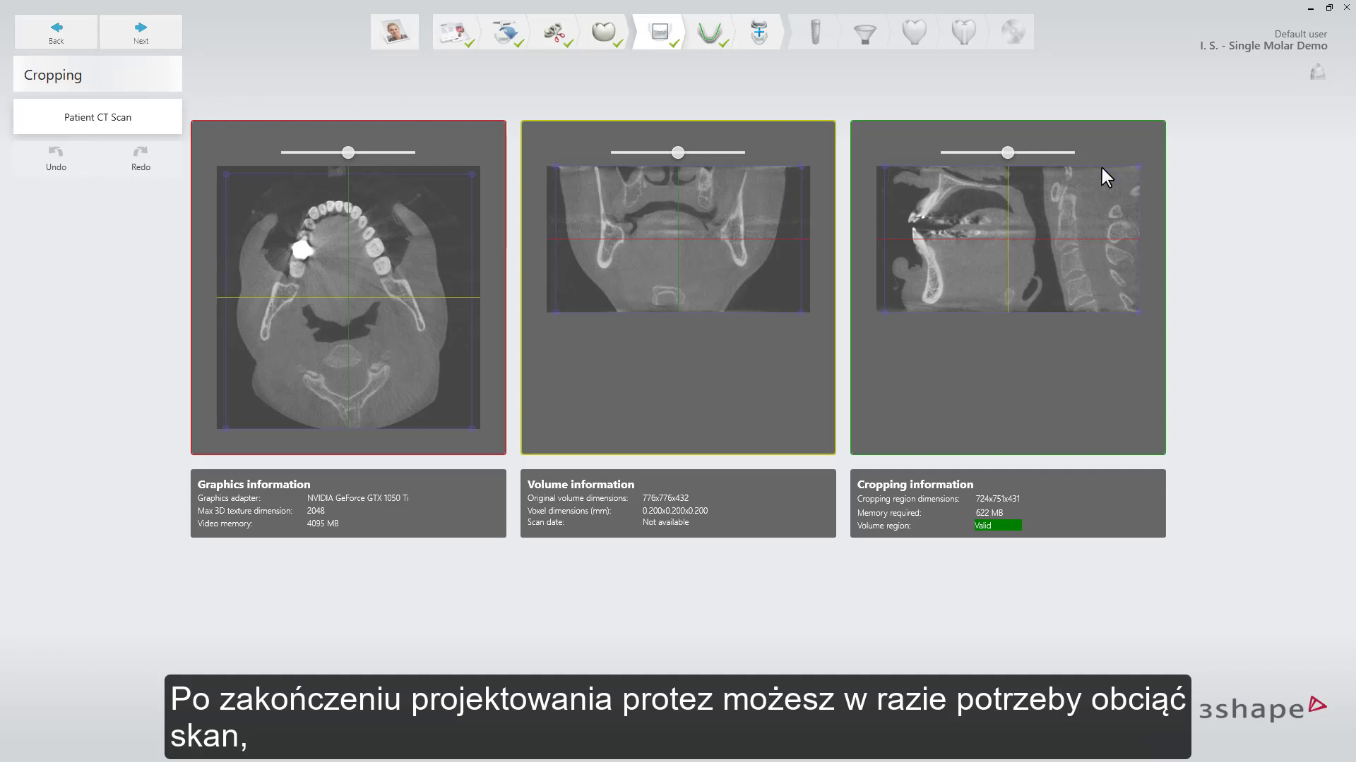
- Crop the patient CT scan at both sides and along its lower edge, close around the jaws
left_click_drag(677, 152, 647, 156)
left_click_drag(555, 166, 572, 167)
left_click_drag(801, 167, 776, 167)
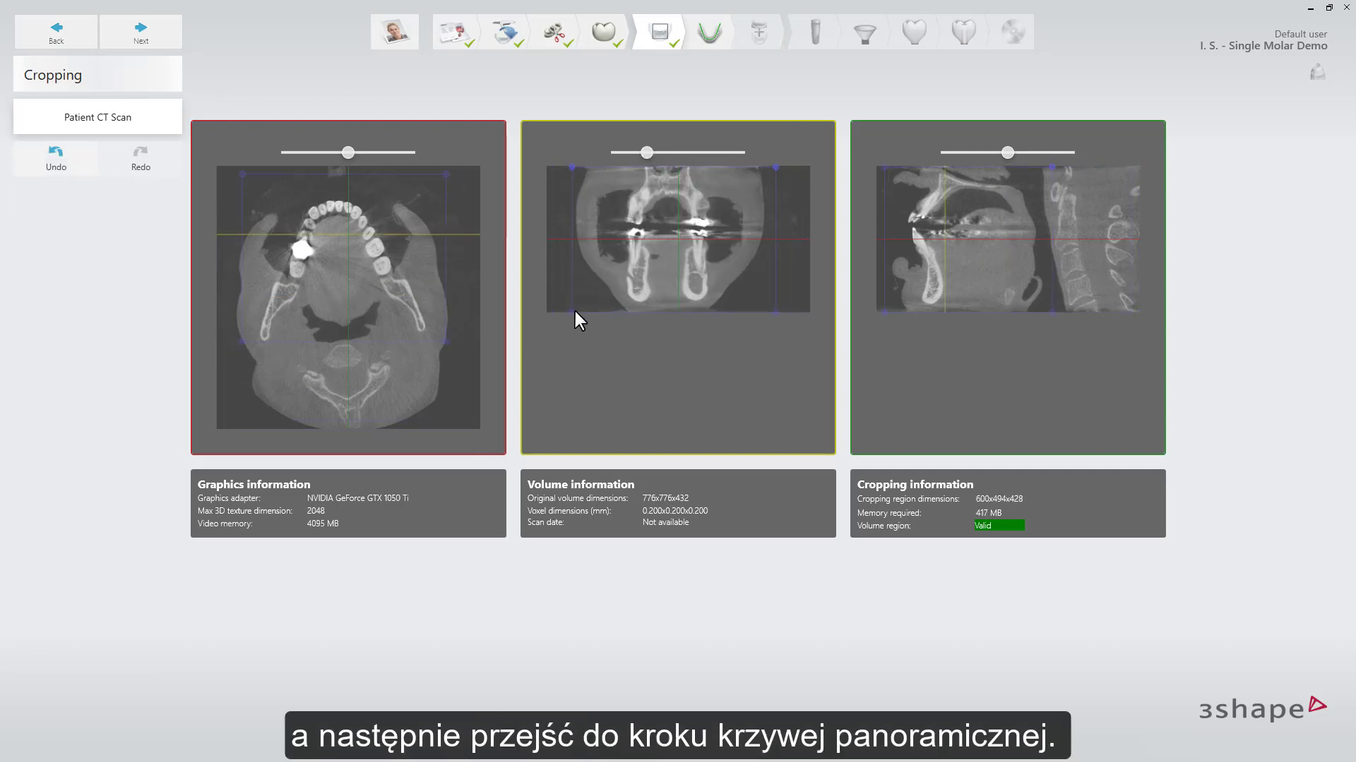
left_click_drag(573, 311, 572, 304)
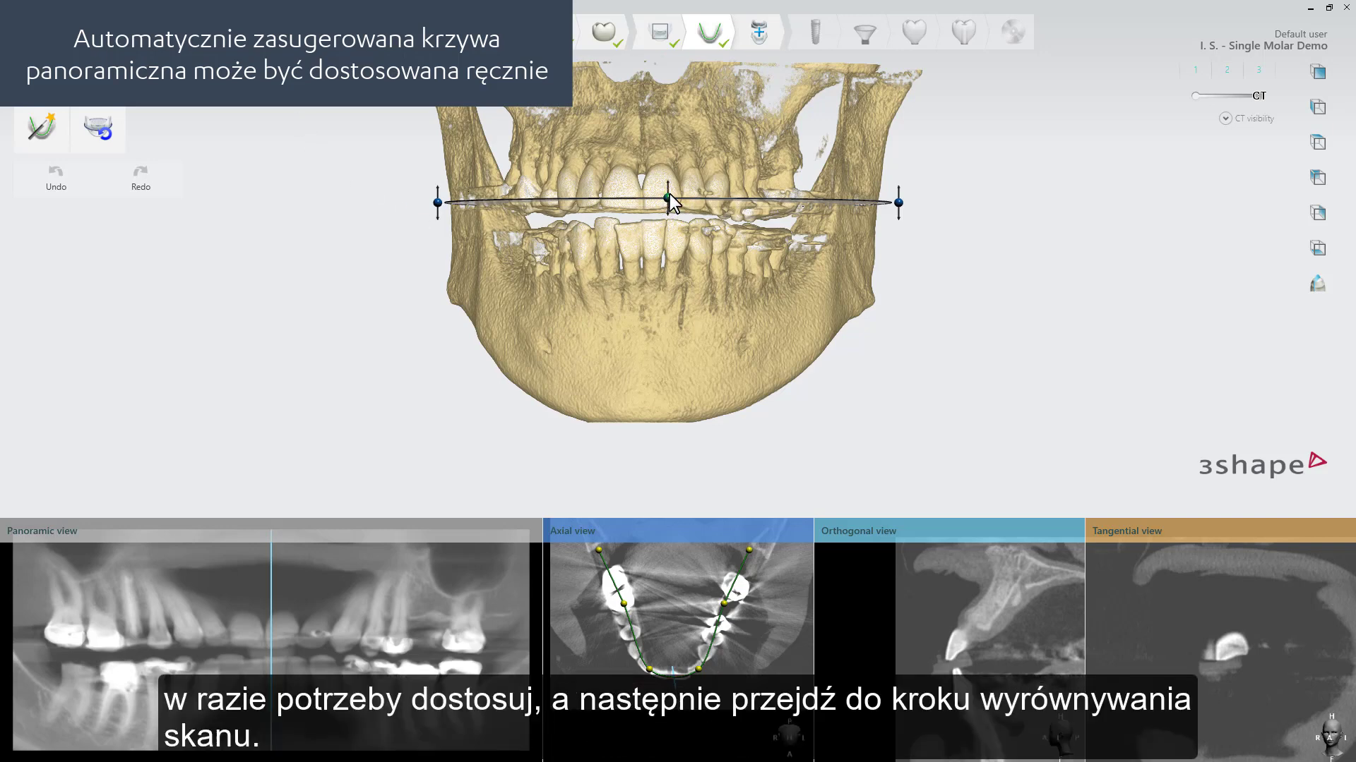
- Raise the panoramic curve to the upper teeth and proceed to the scan alignment
left_click_drag(669, 193, 671, 167)
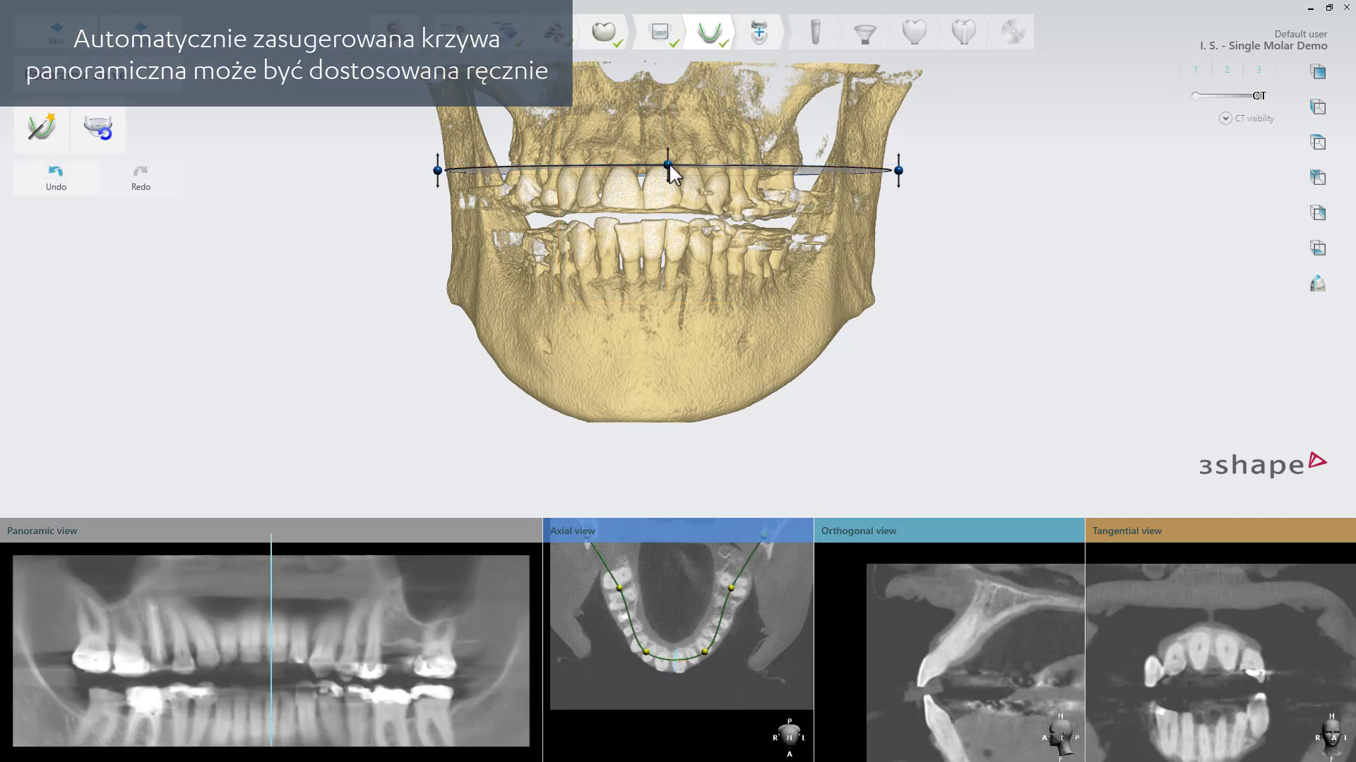
left_click(178, 40)
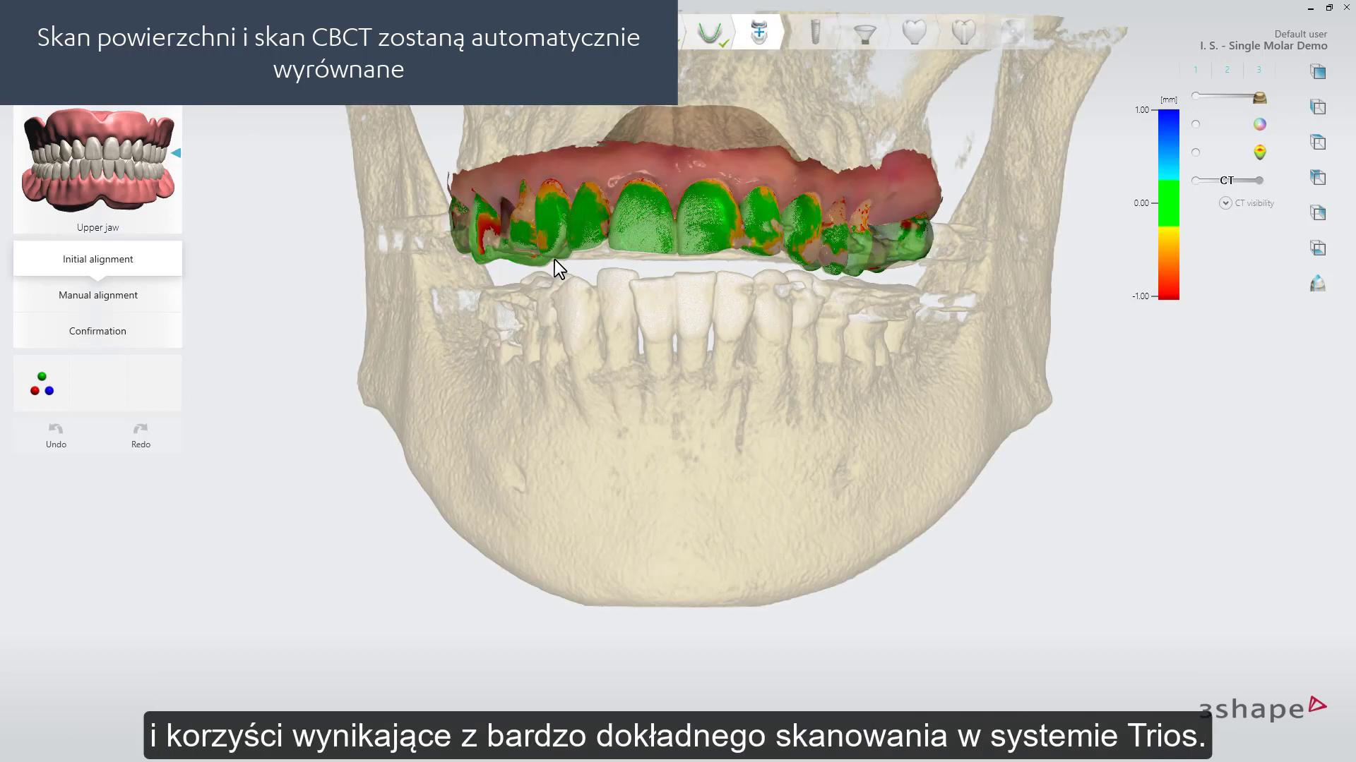
- Check the upper jaw alignment with the difference map, confirm it and proceed to implant planning
left_click(1197, 154)
left_click(1260, 152)
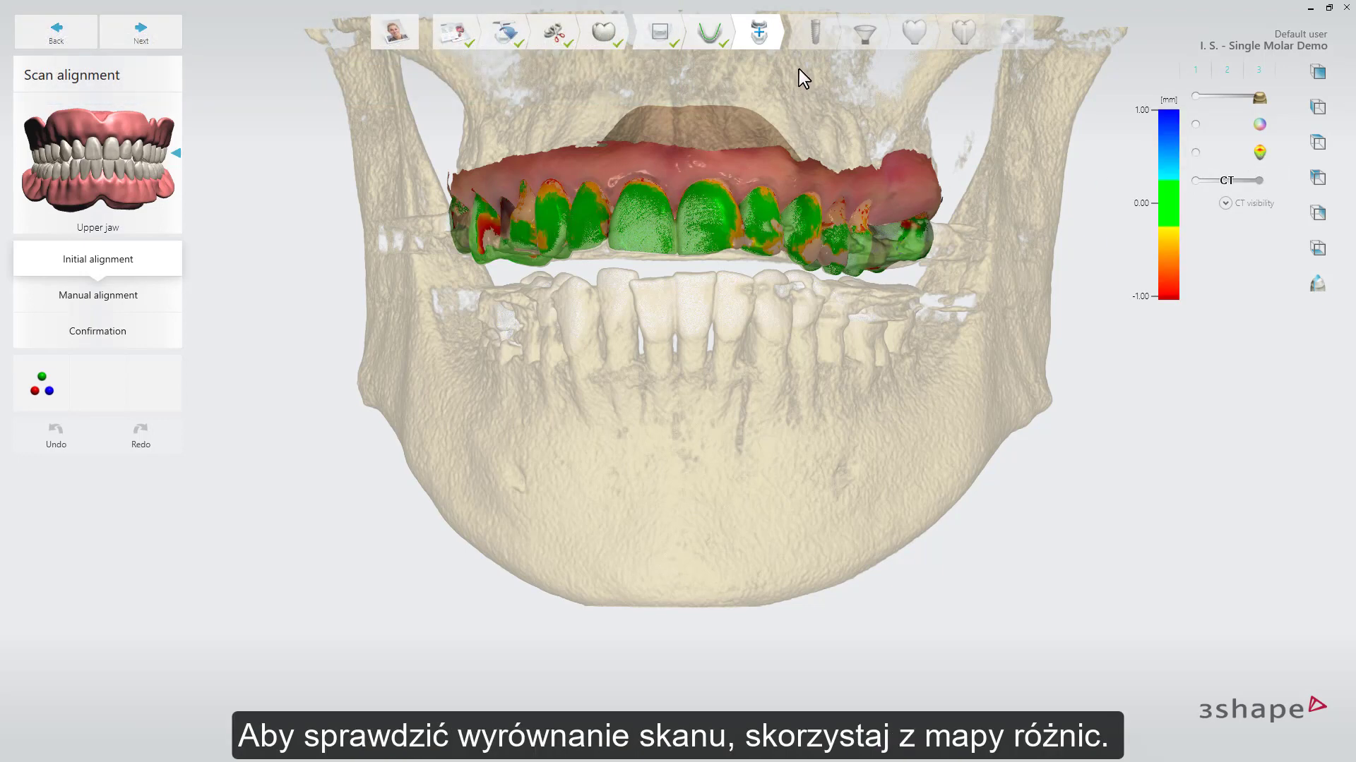
left_click(171, 33)
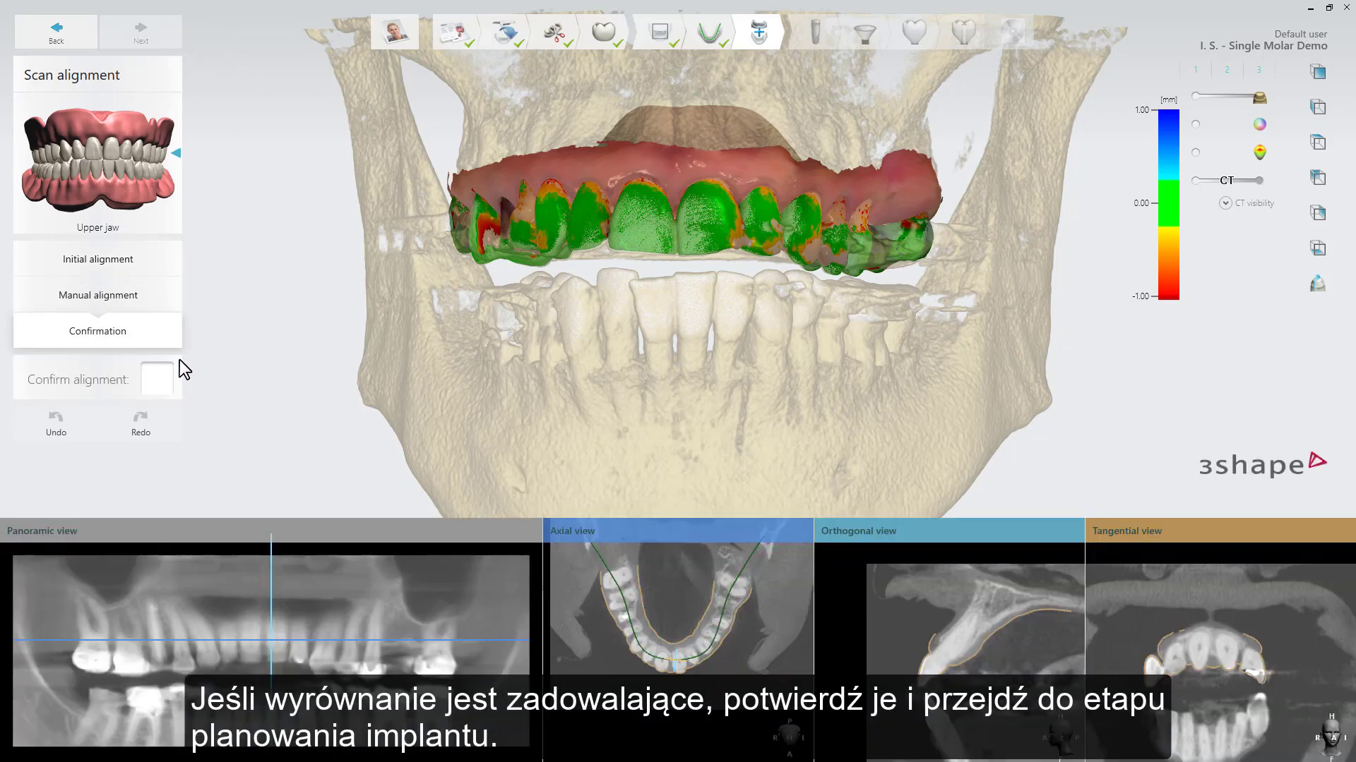
left_click(150, 374)
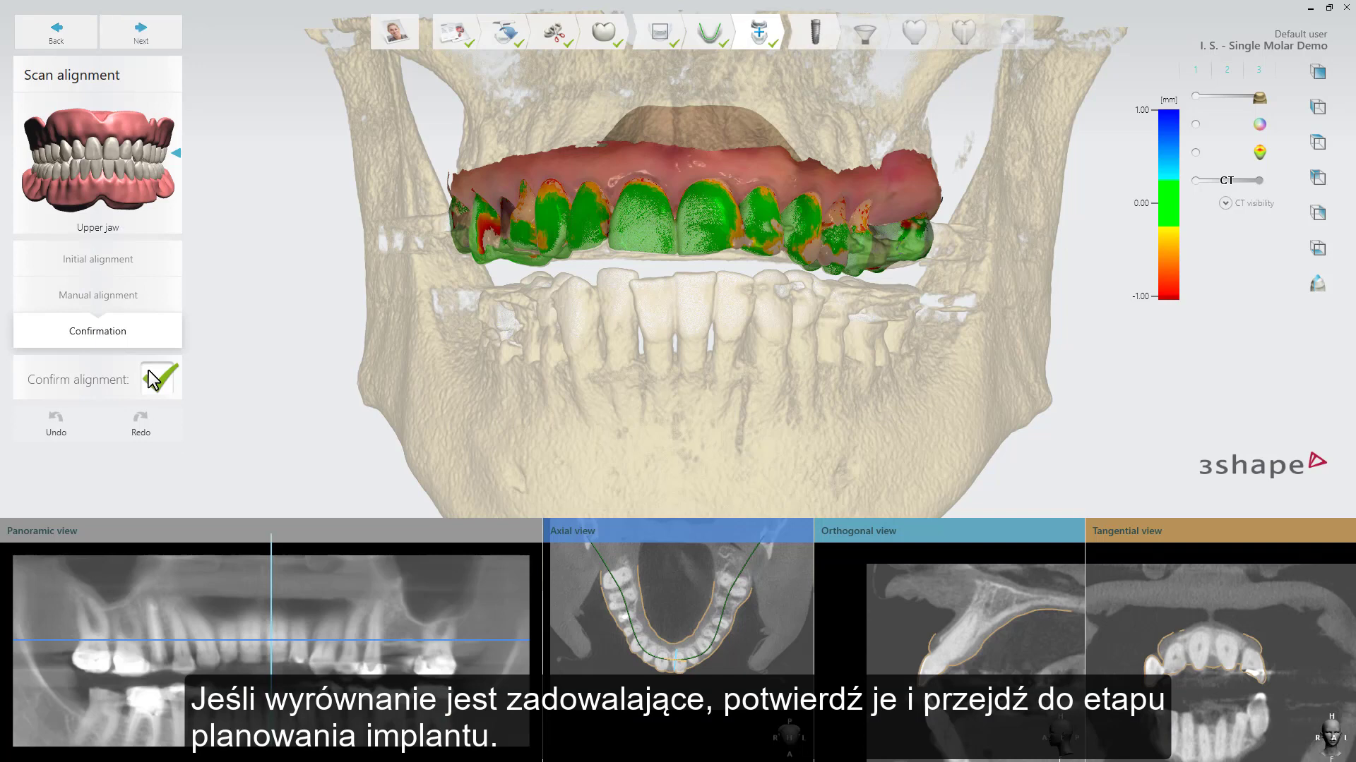
left_click(177, 28)
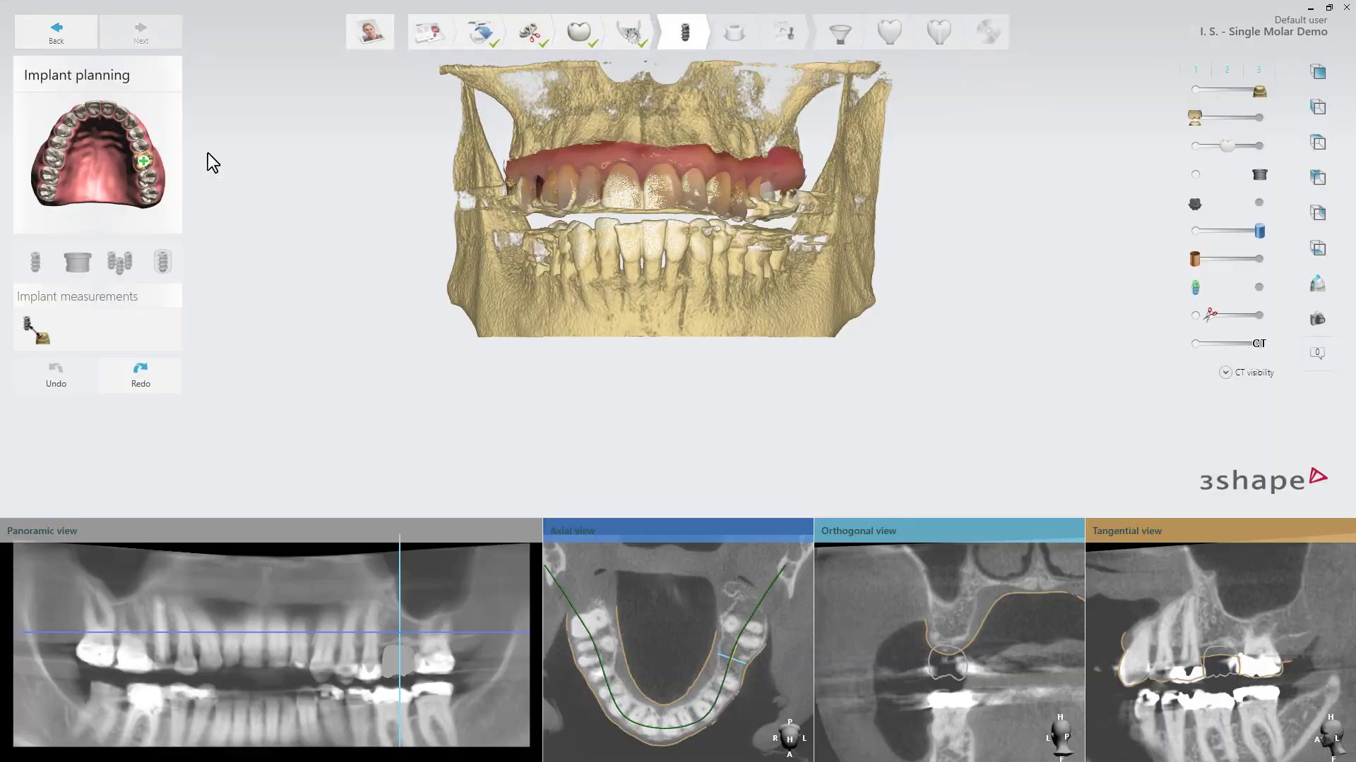
- Place a Straumann Bone Level Roxolid SLActive Guided RC implant, 4.1 mm diameter and 8.0 mm long, on tooth 14 and fine-tune its position
left_click(141, 161)
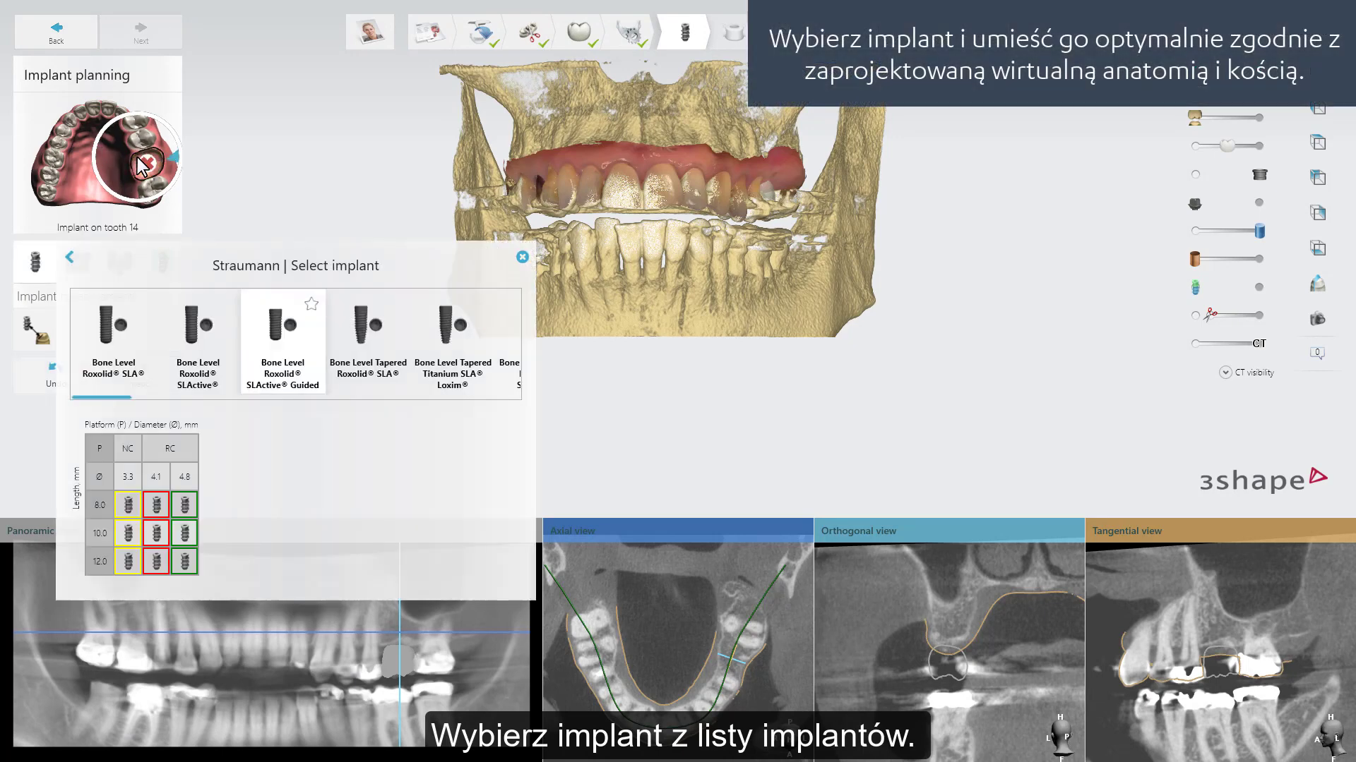
left_click(157, 505)
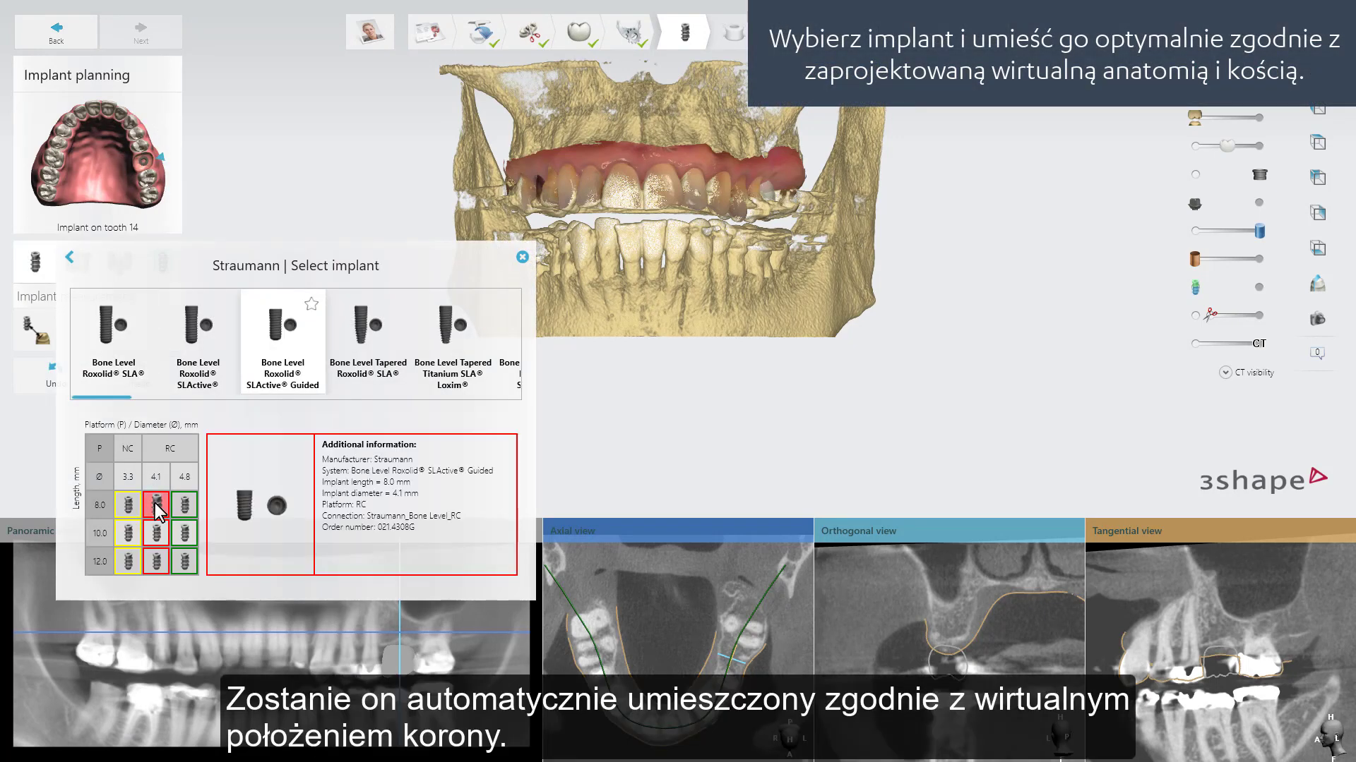
left_click(156, 505)
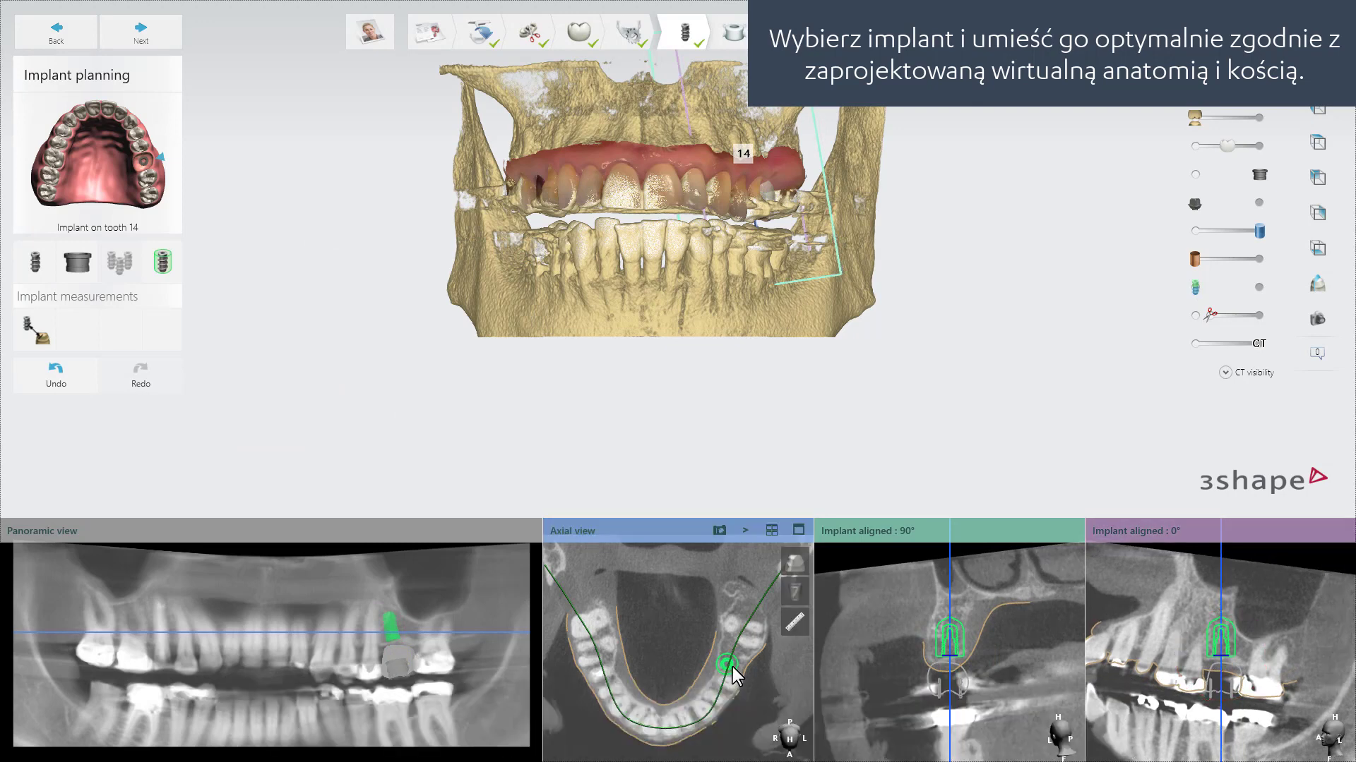
left_click_drag(727, 667, 730, 664)
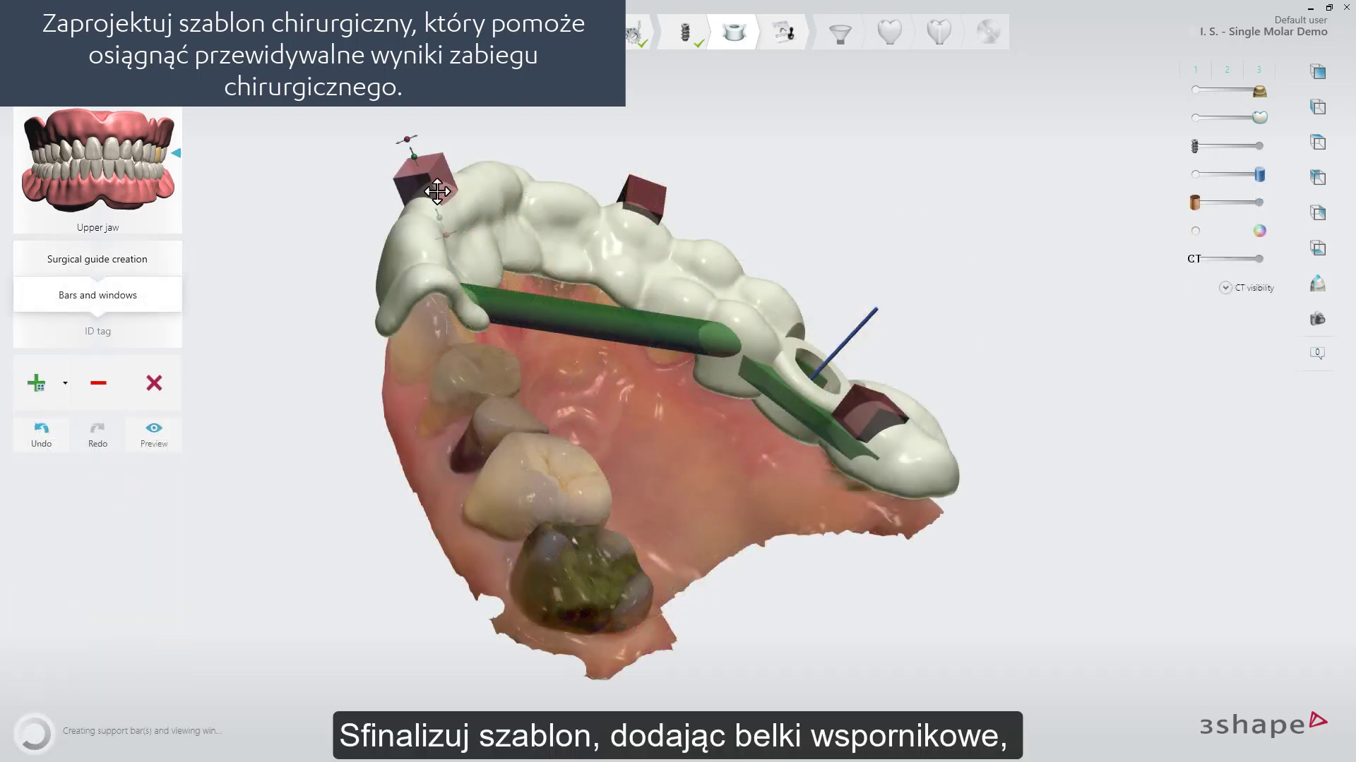
- Place a 3Shape ID tag in the smallest size on the surgical guide's support bar and proceed to approval
right_click_drag(785, 193, 688, 243)
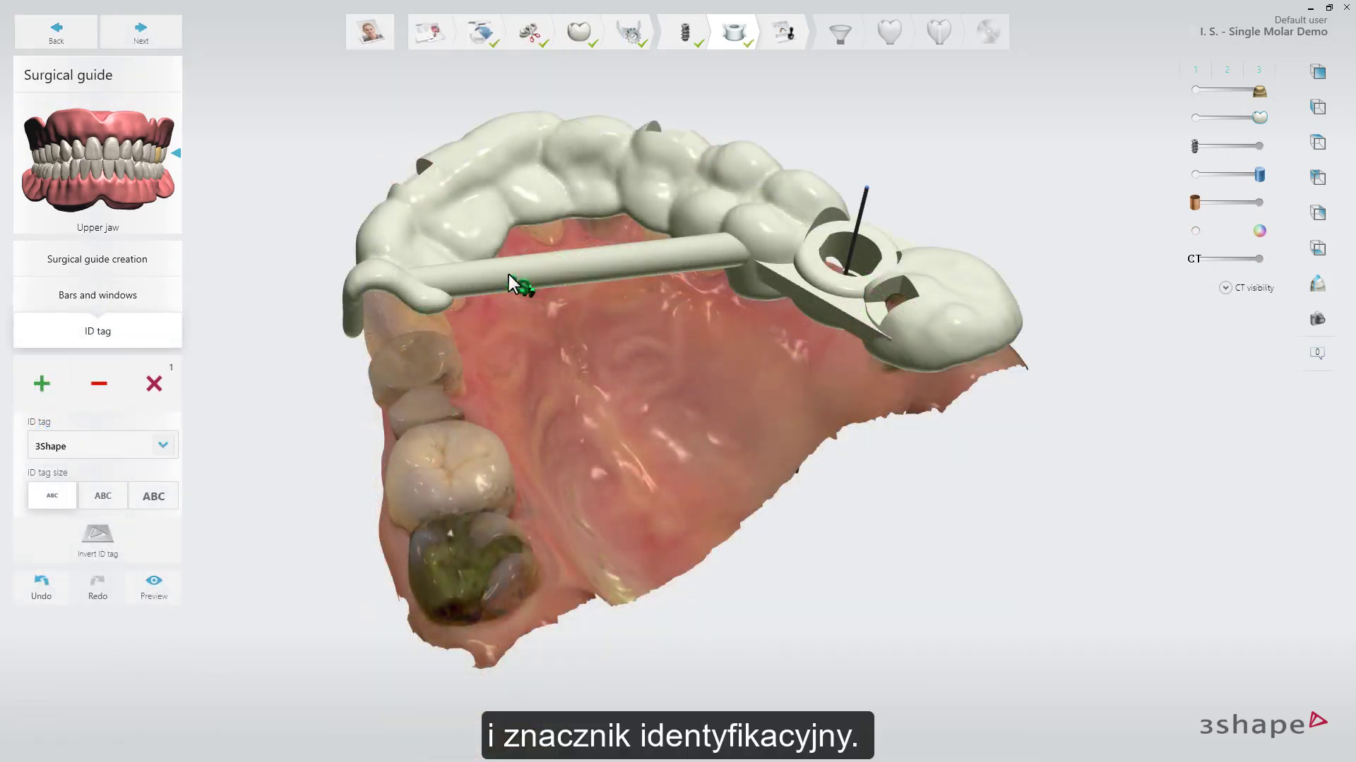
left_click(514, 271)
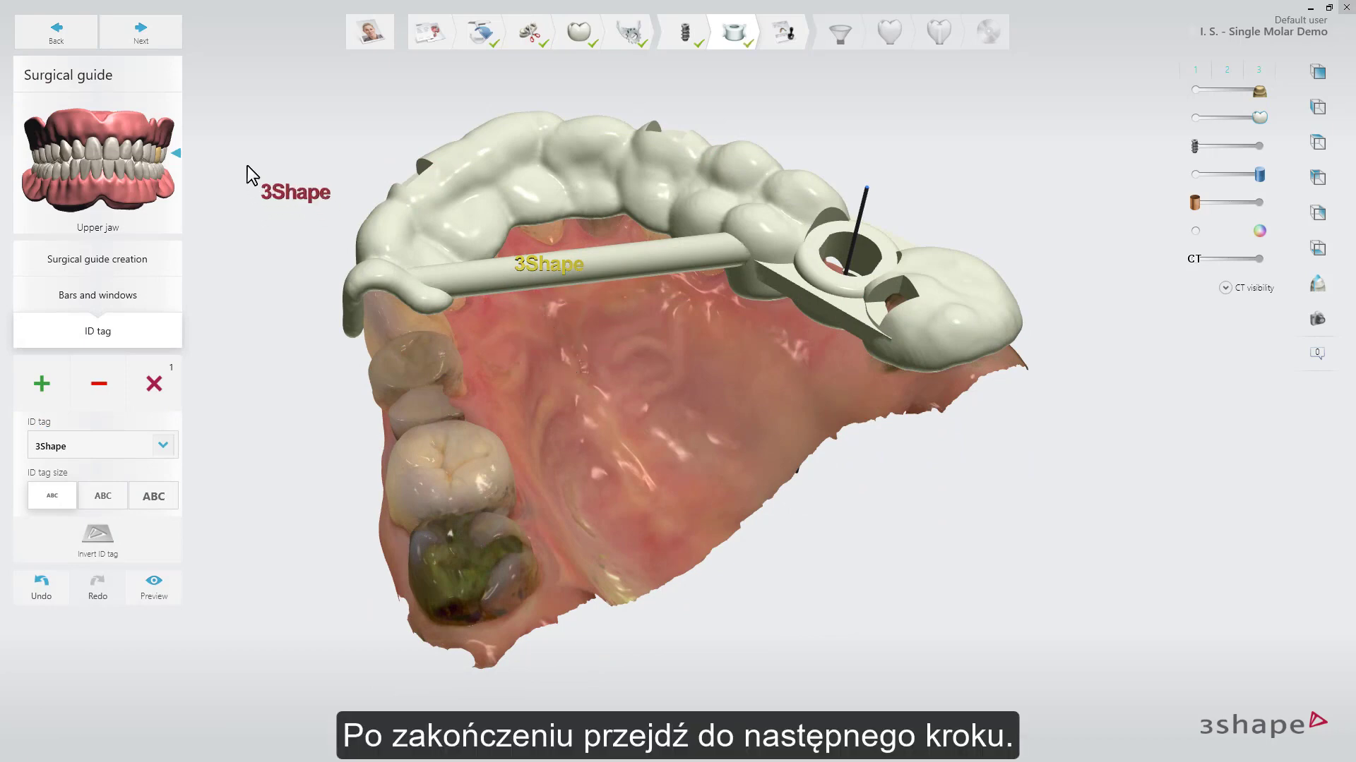
left_click(176, 42)
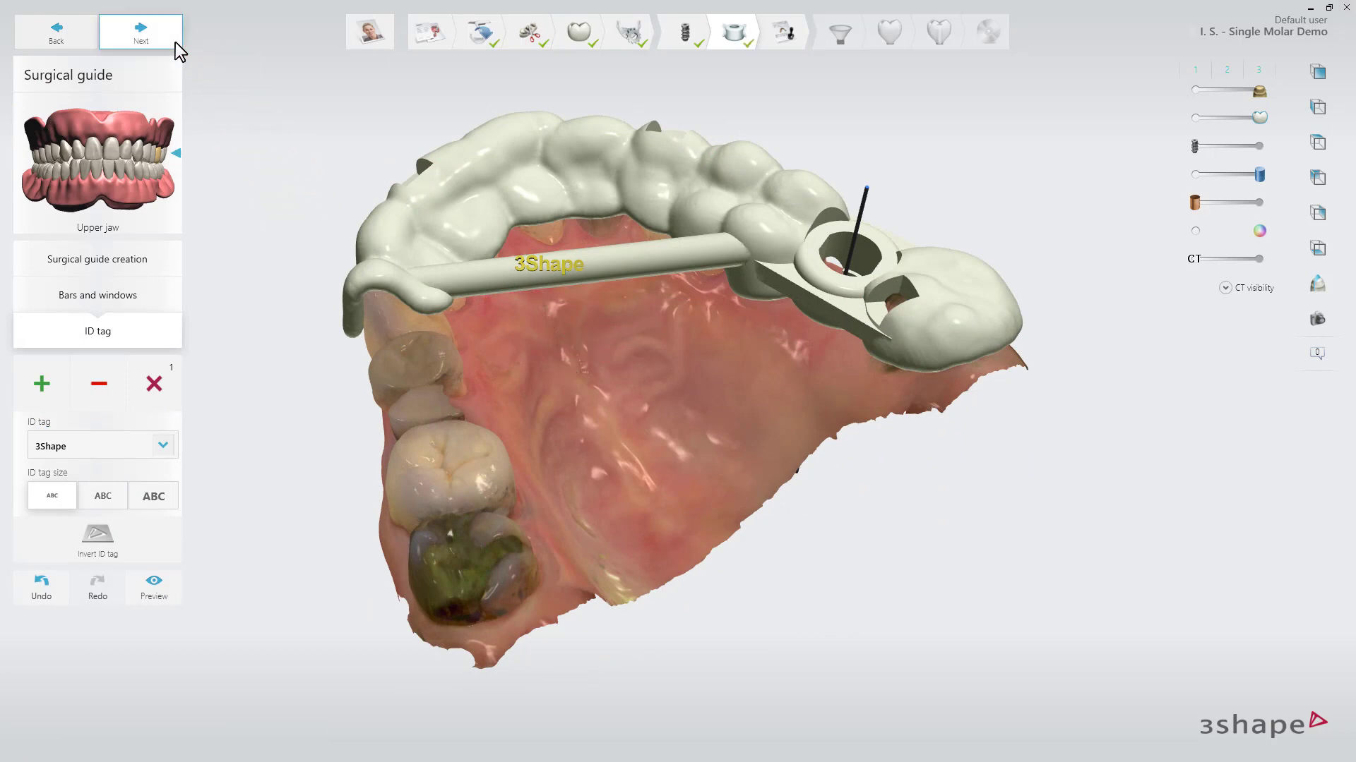
- Approve the implant planning and the surgical guide, accepting the confirmation for each
left_click(969, 358)
left_click(767, 410)
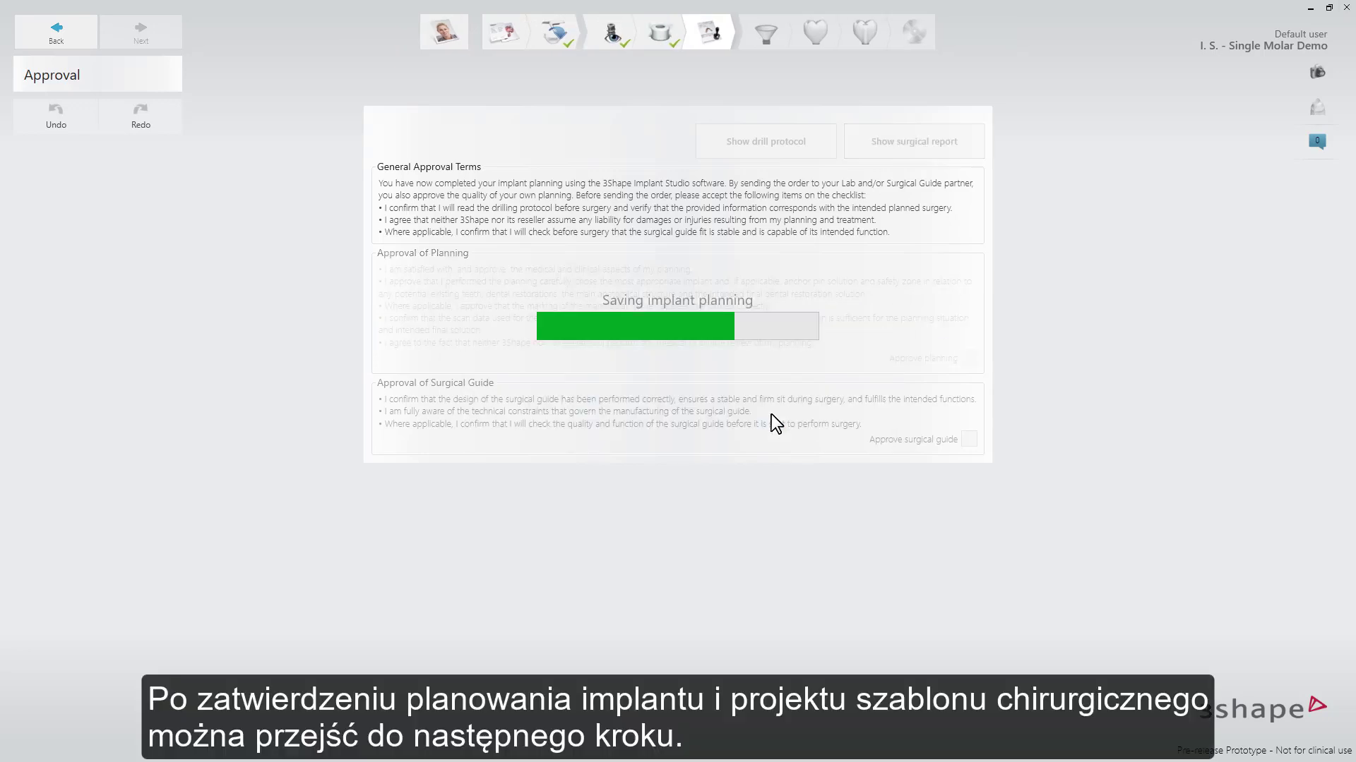
left_click(969, 439)
left_click(767, 411)
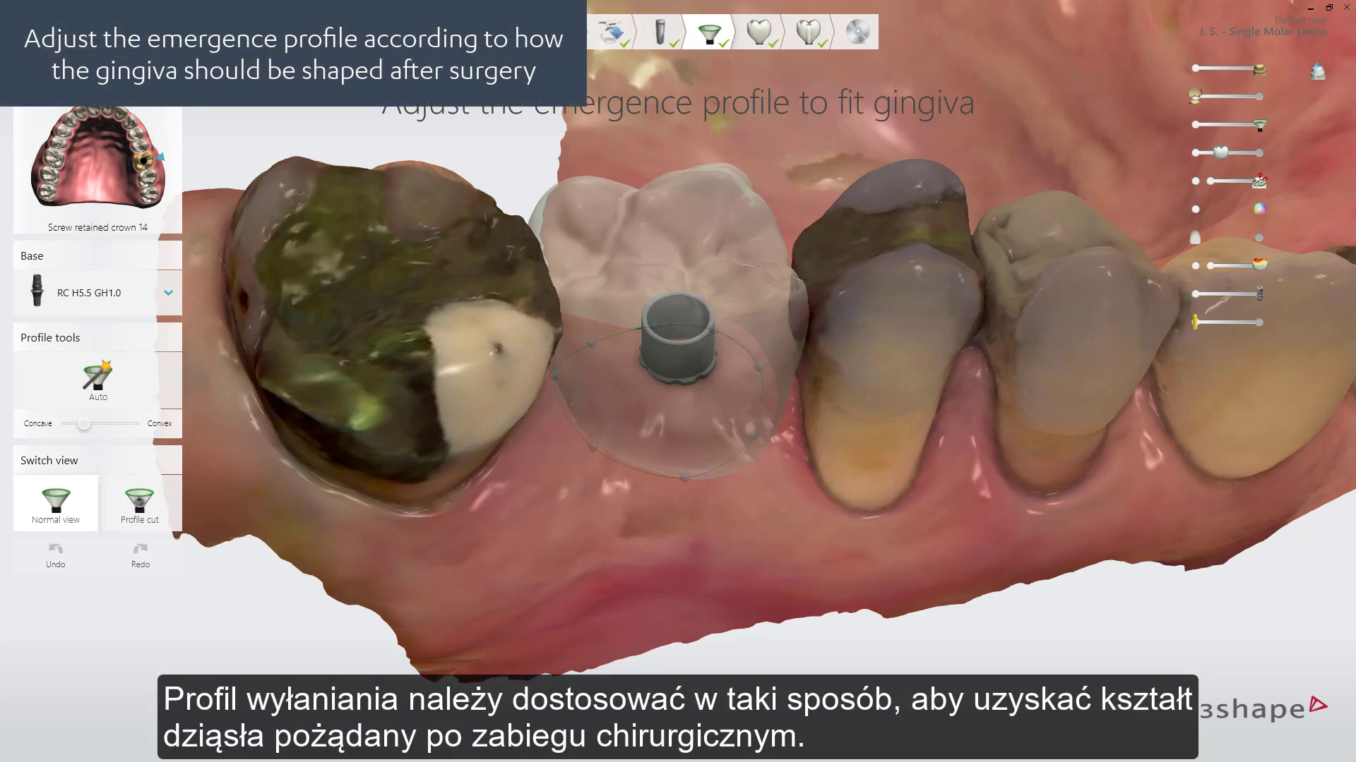
- Review the Straumann Ti-Bases available for the planned implant, keeping base RC H5.5 GH1.0
left_click(170, 295)
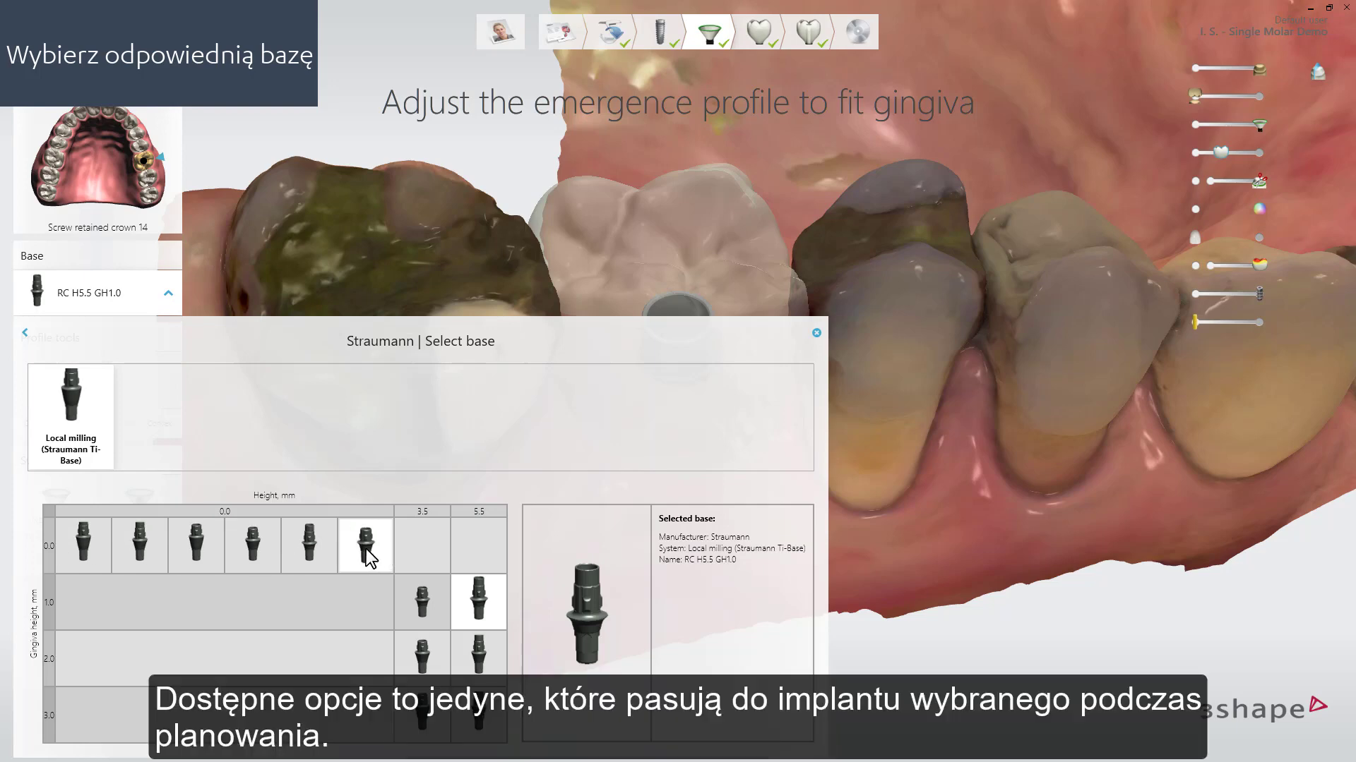
left_click(817, 333)
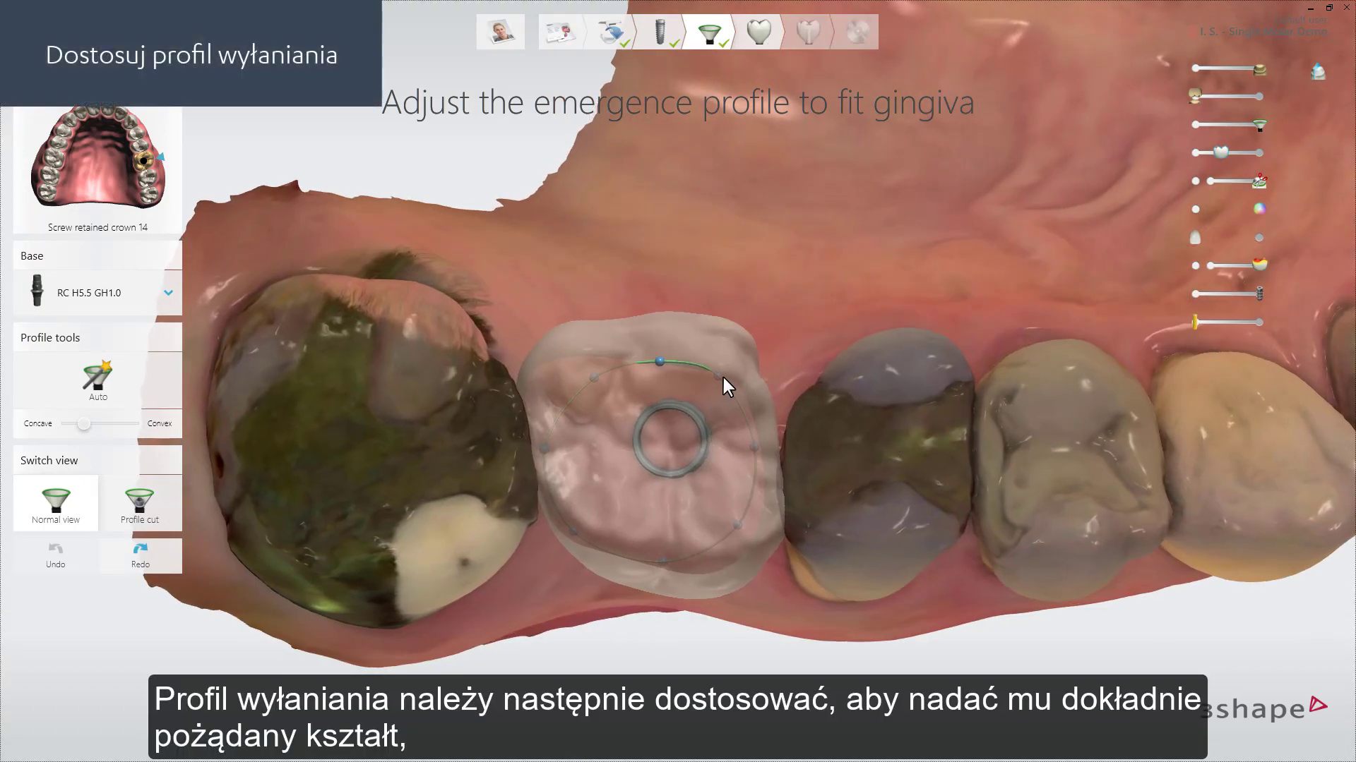
- Adjust individual control points of the emergence profile on the palatal side and beside the adjacent molar
left_click_drag(723, 378, 663, 363)
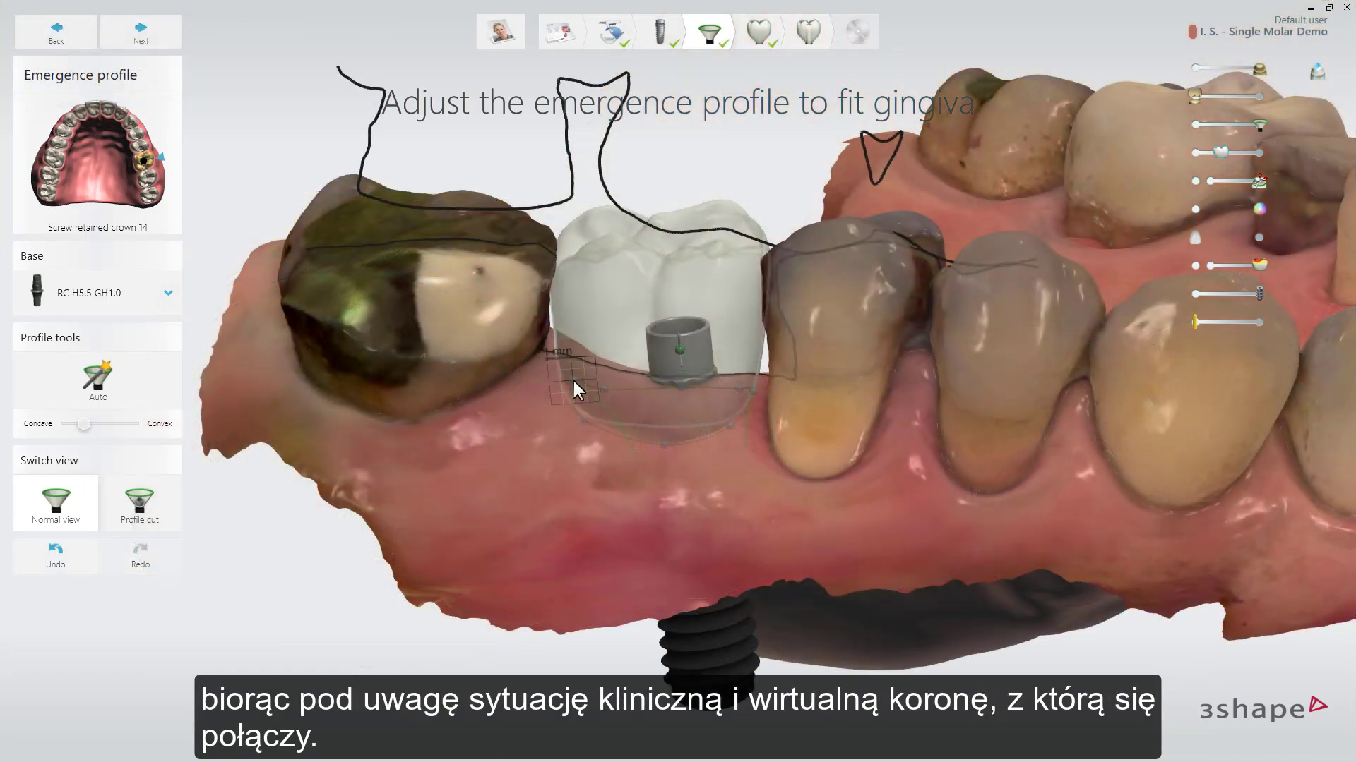
left_click_drag(572, 378, 572, 381)
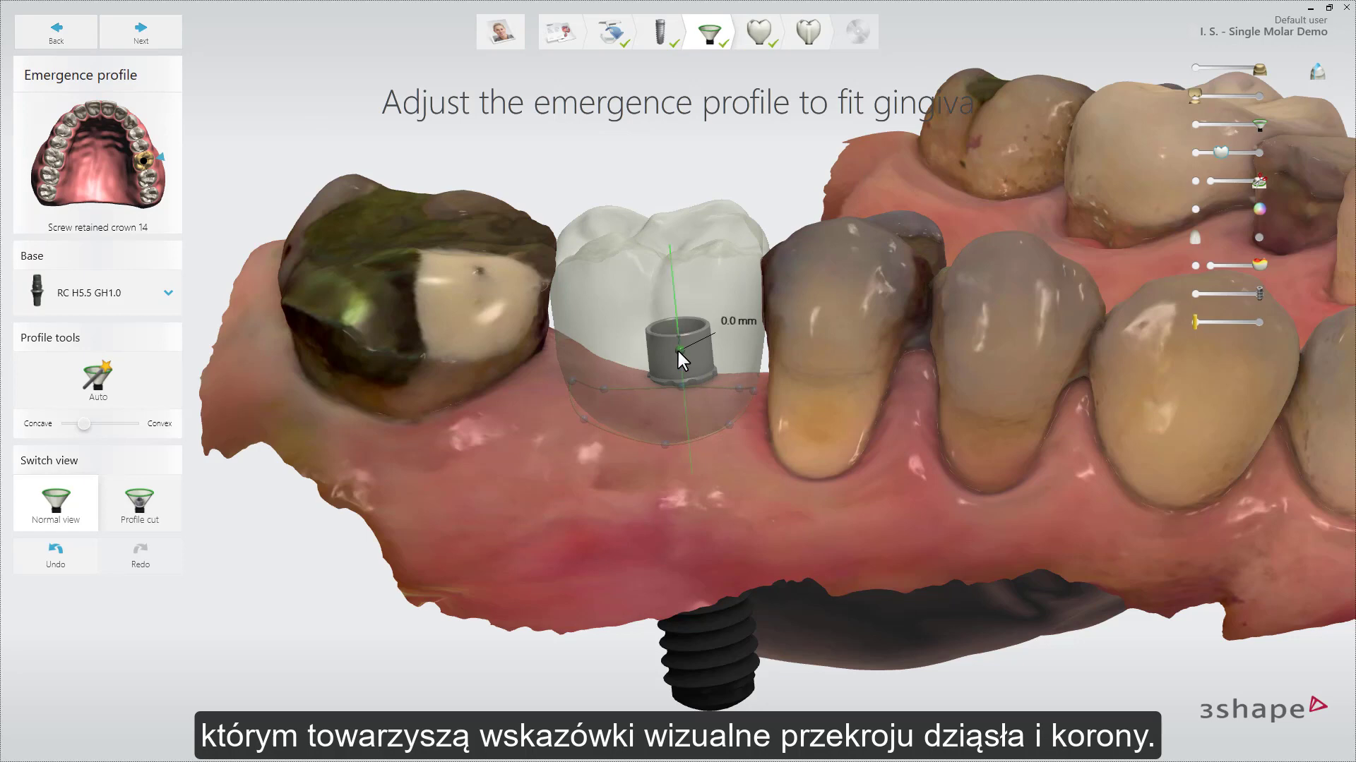
- Try shifting the whole emergence profile by -0.6 mm along the implant axis, and undo the shift
mouse_move(678, 351)
left_mouse_down()
mouse_move(681, 324)
mouse_move(684, 342)
left_mouse_up()
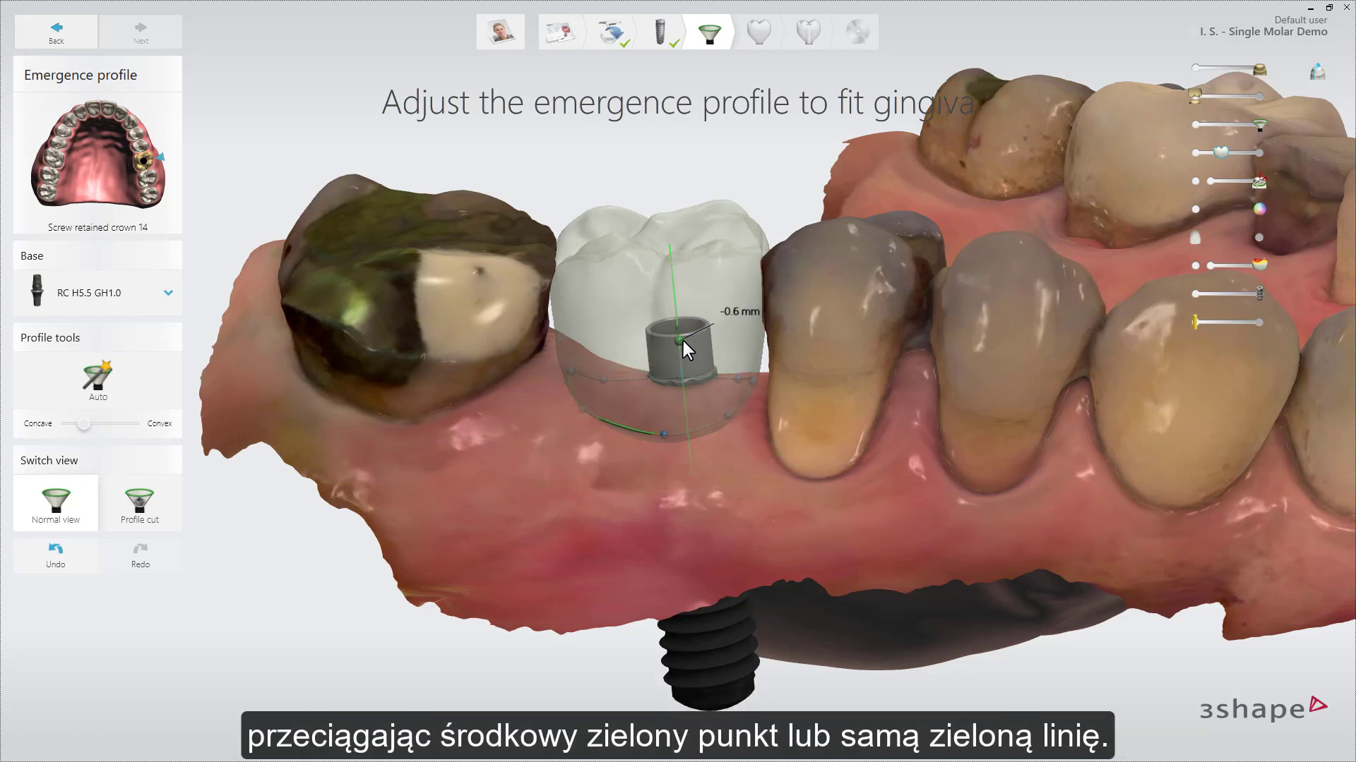
left_click(56, 565)
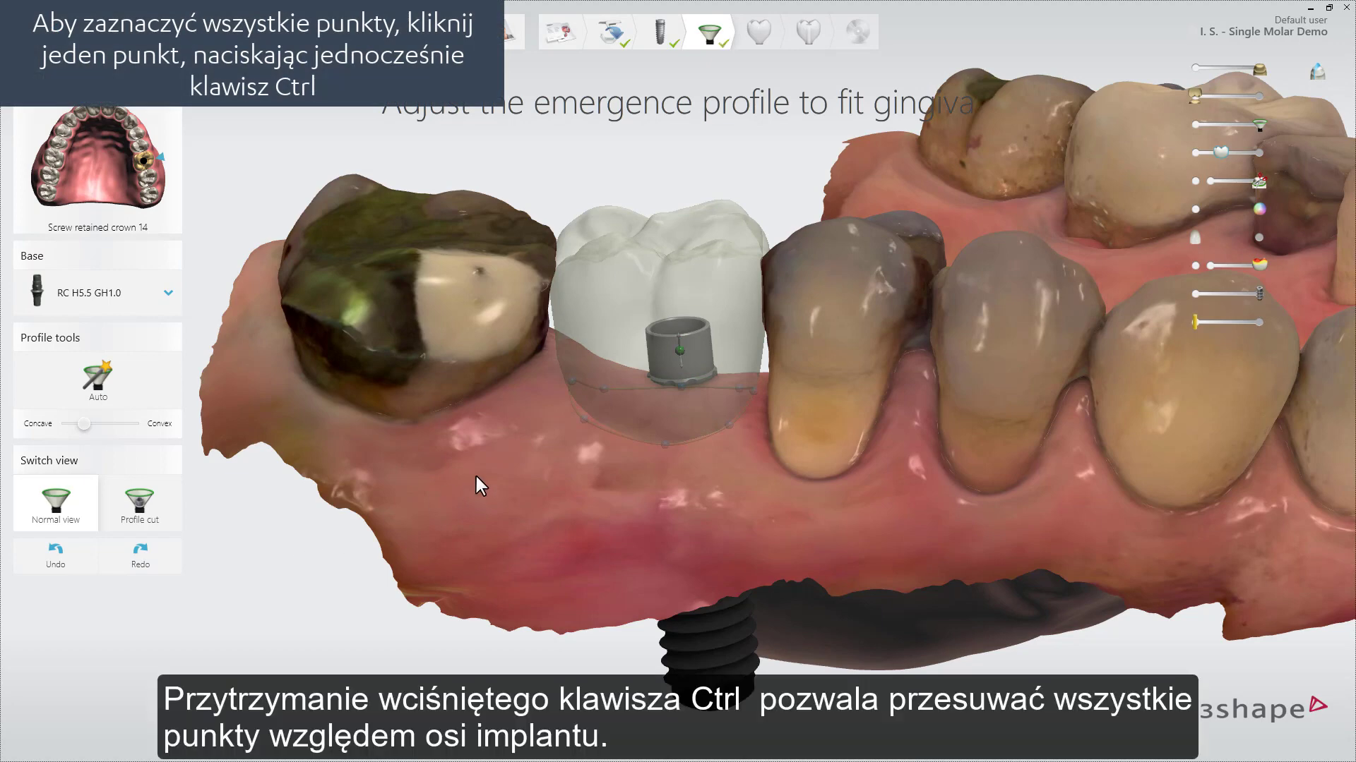
- Move all emergence profile points together relative to the implant axis, and show the profile in the cut view
mouse_move(665, 446)
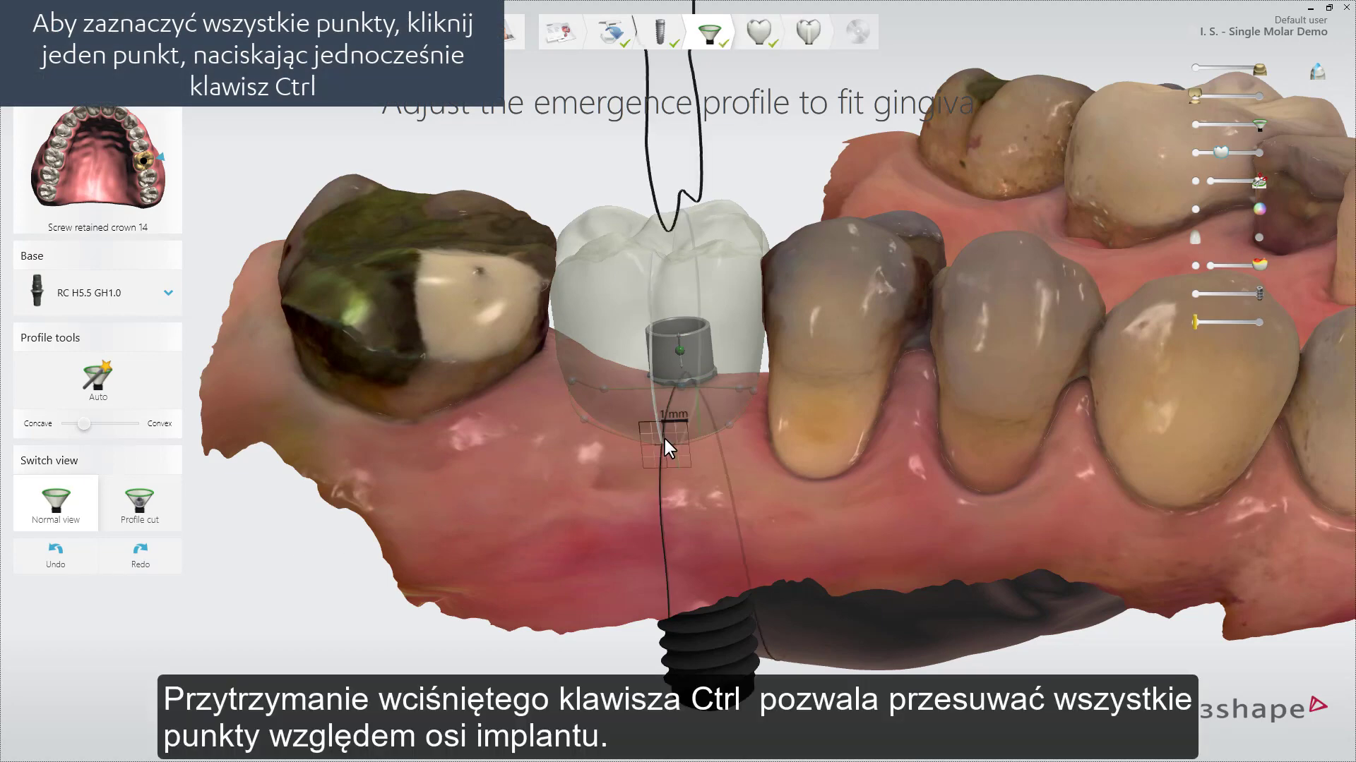
left_click_drag(665, 432, 666, 455, "ctrl")
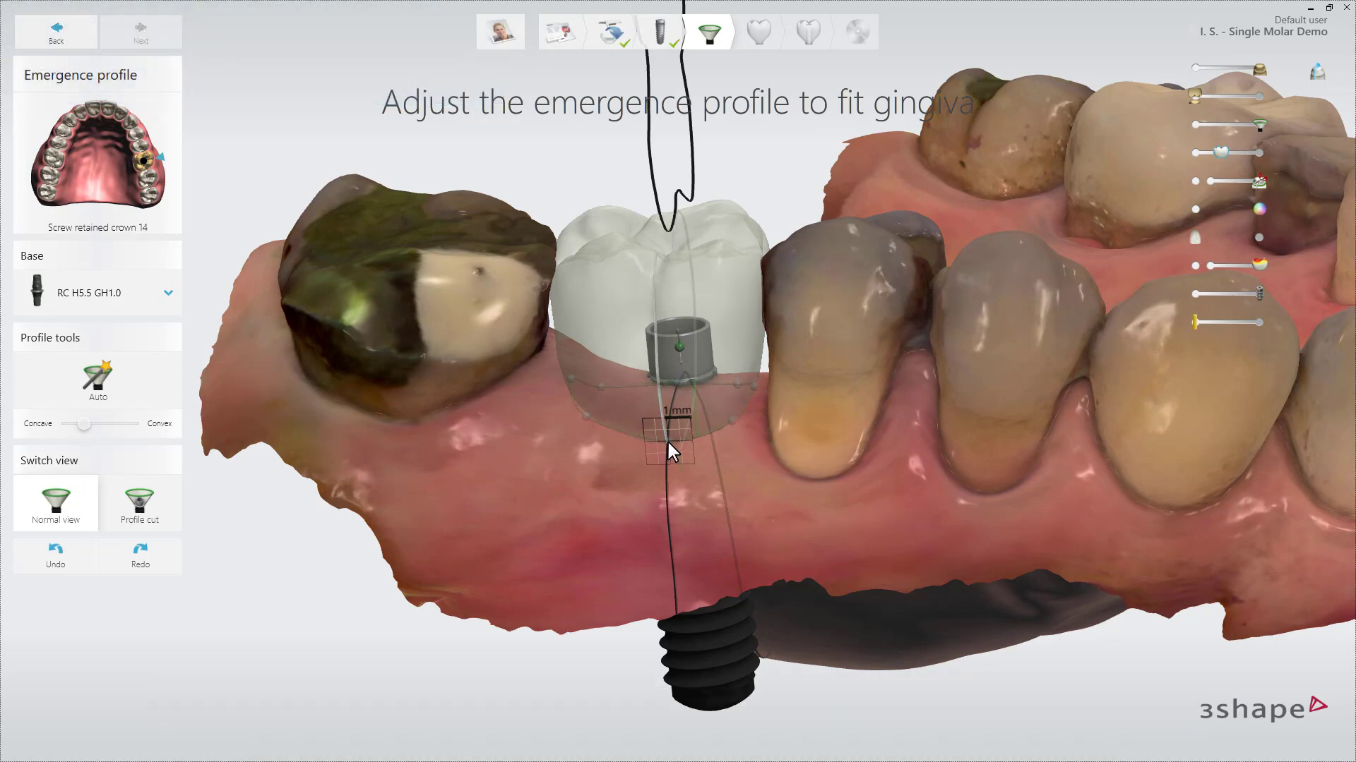
right_click_drag(797, 296, 785, 421)
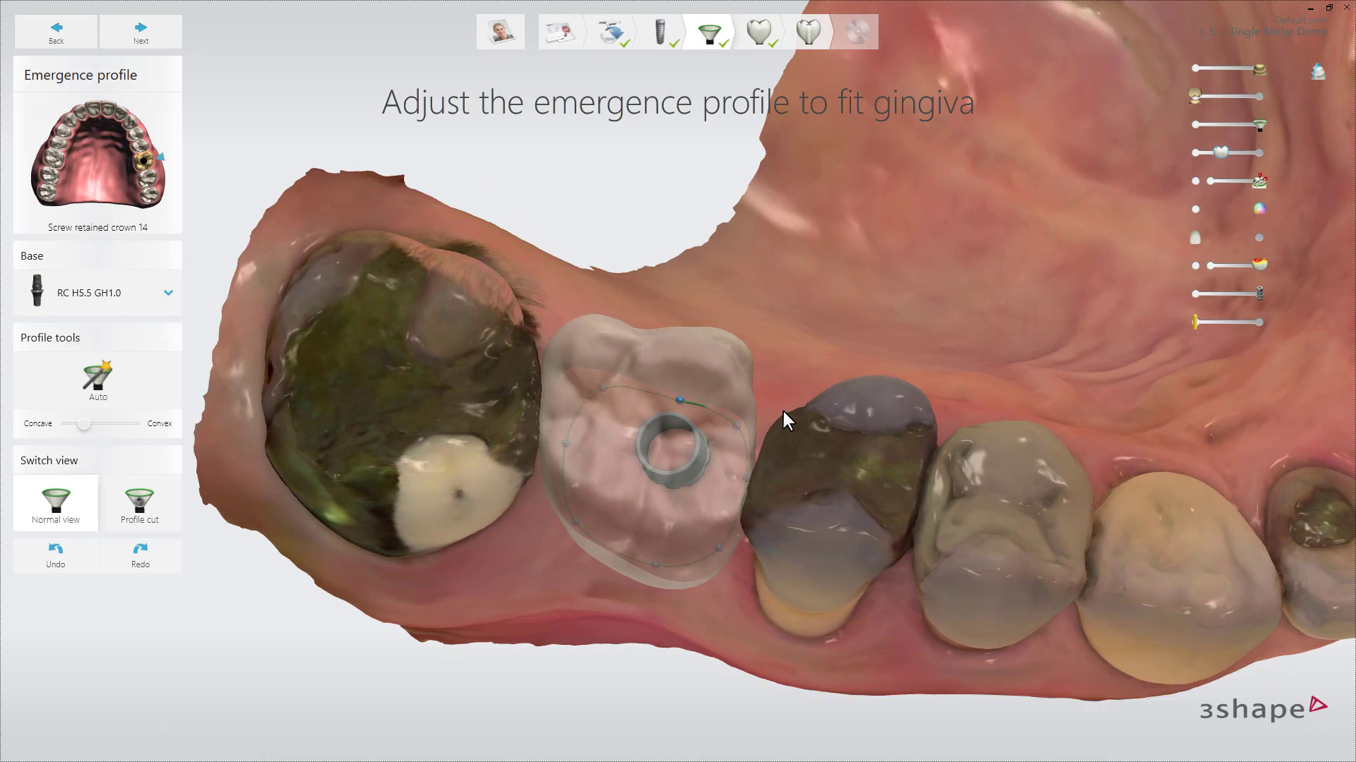
left_click(143, 503)
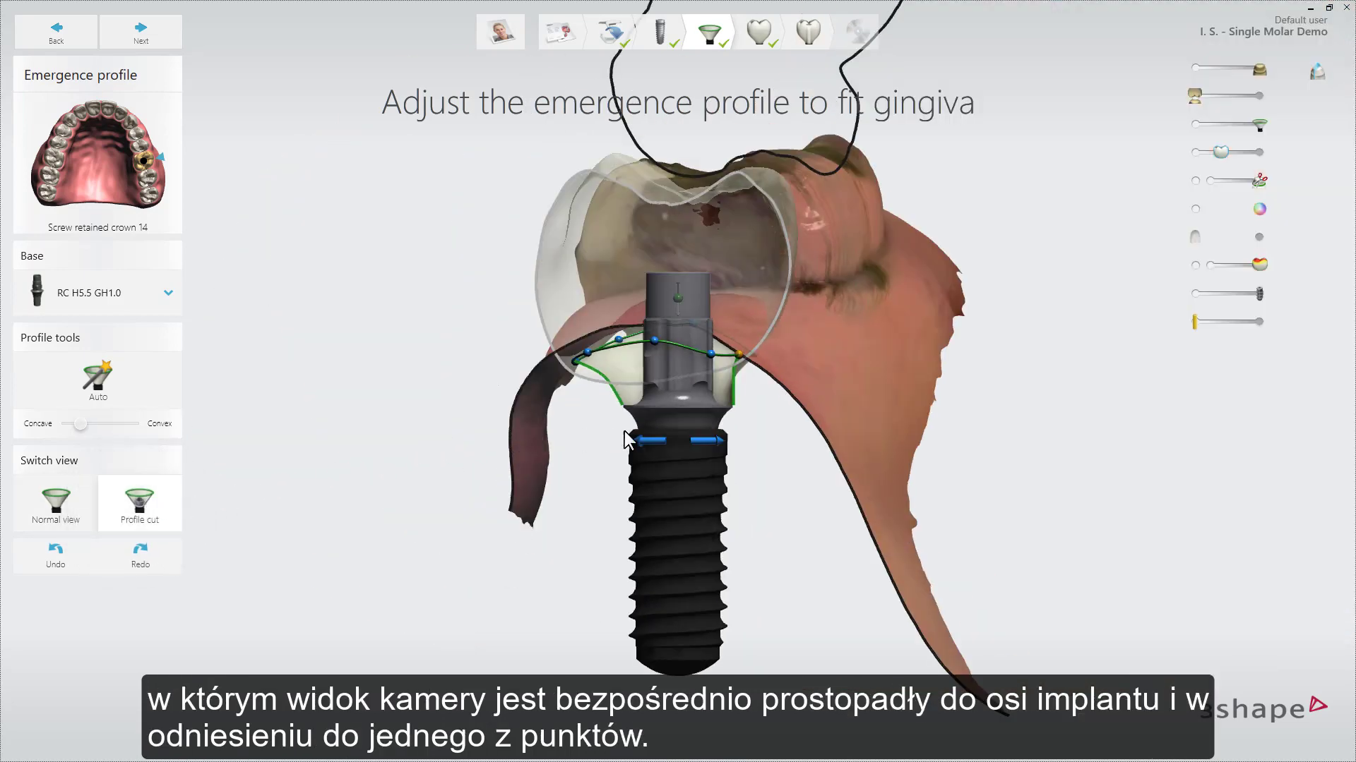
- Rotate the profile cut around the implant to the raised point of the emergence profile, and fine-tune that point's position
scroll(648, 447, "up", 3)
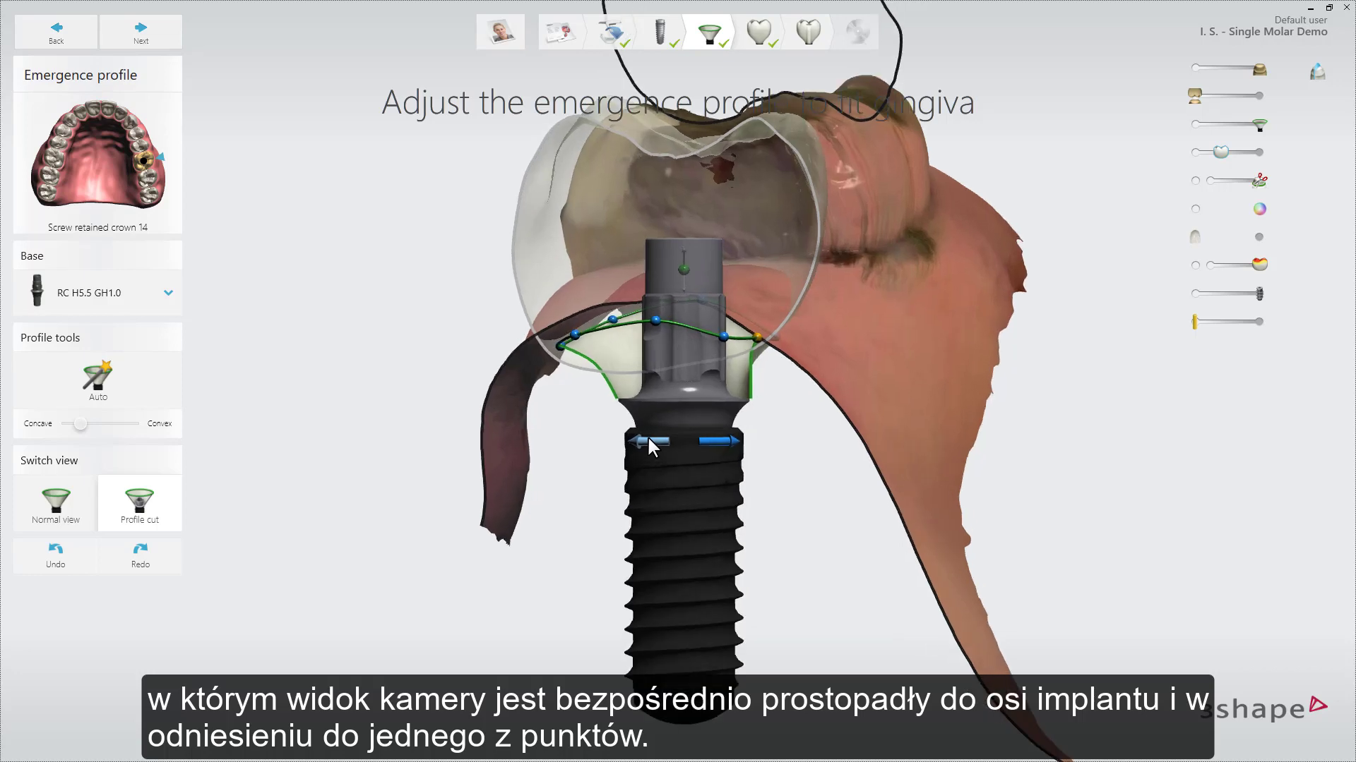
scroll(649, 447, "up", 1)
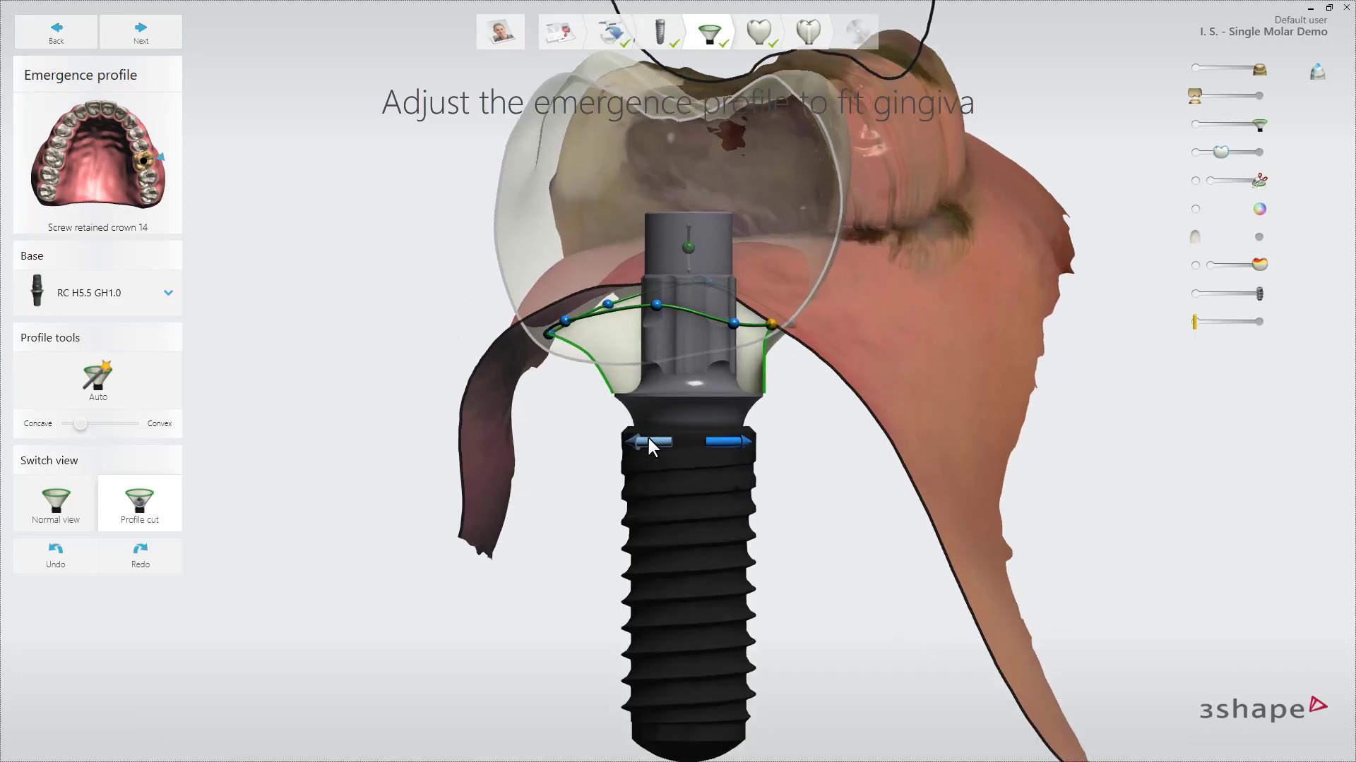
left_click(649, 444)
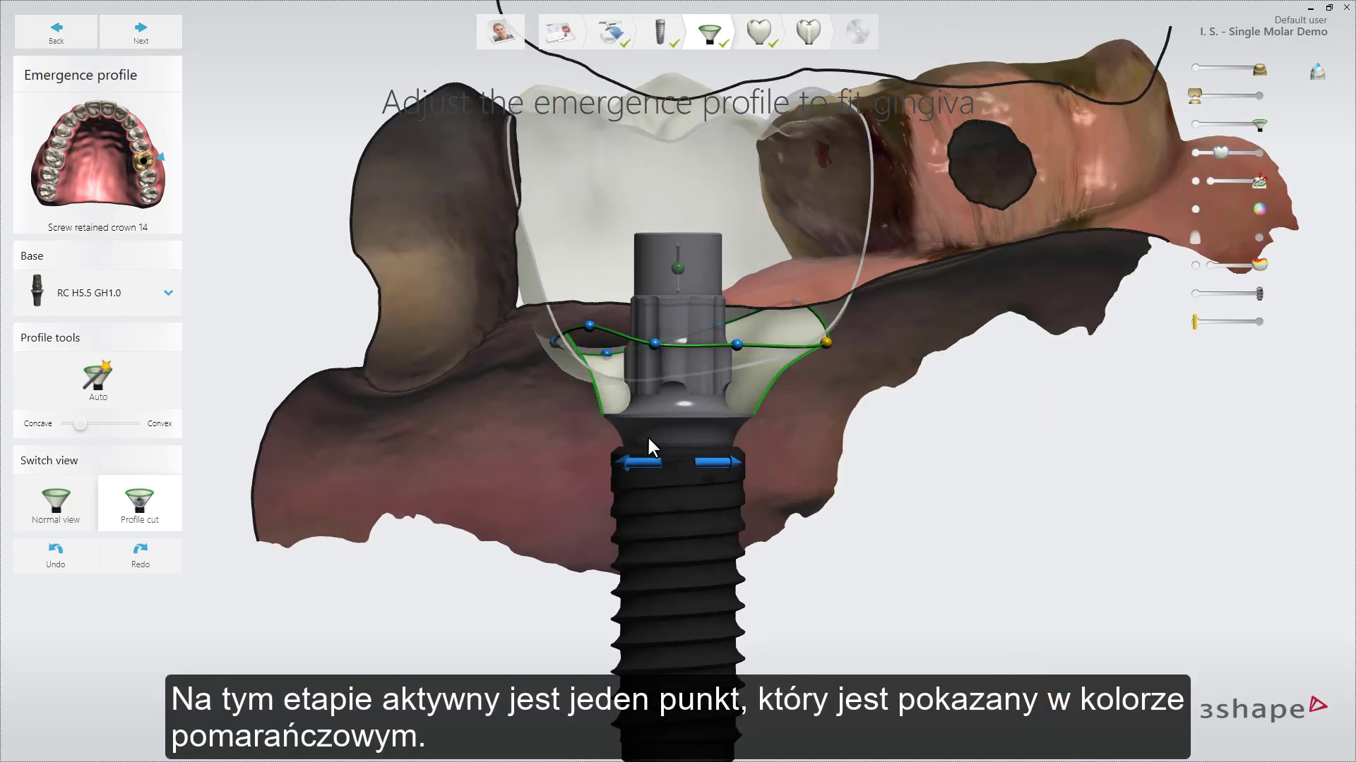
left_click(650, 465)
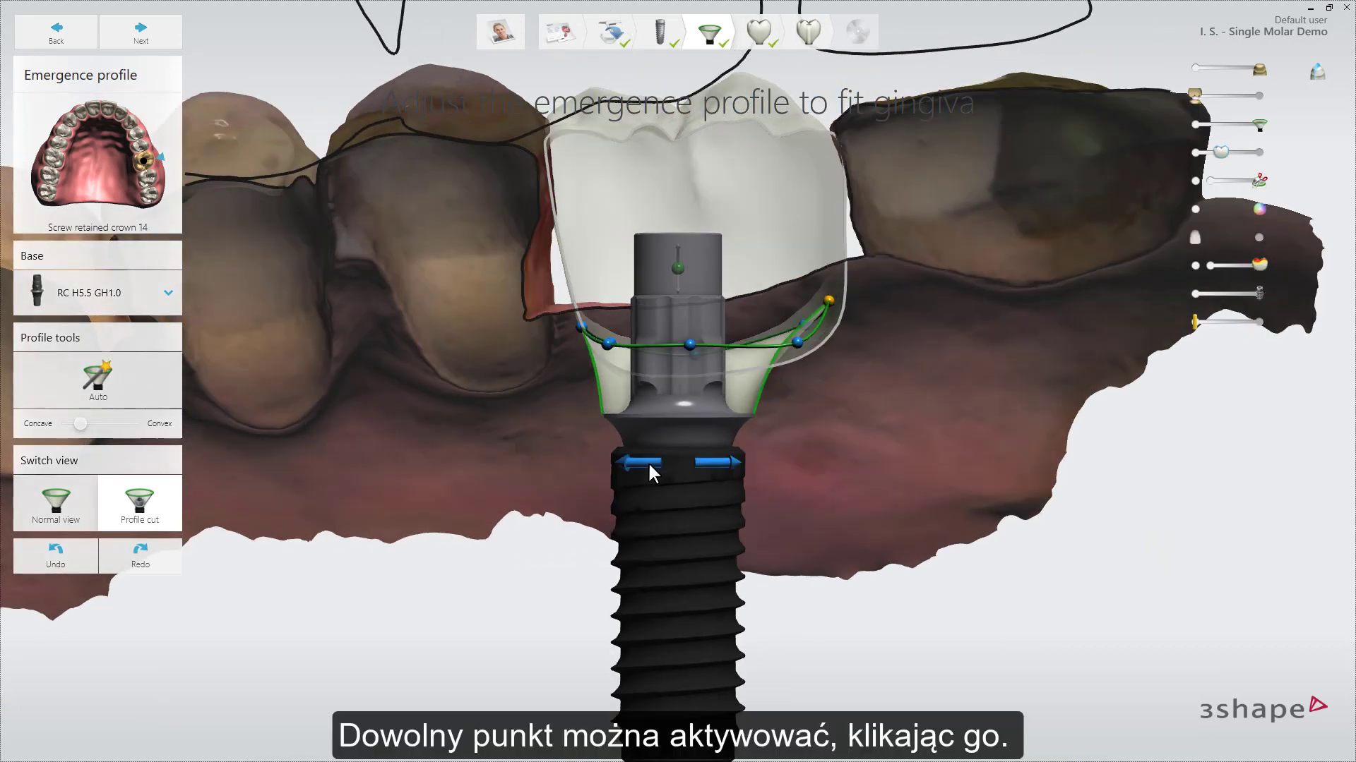
left_click(831, 302)
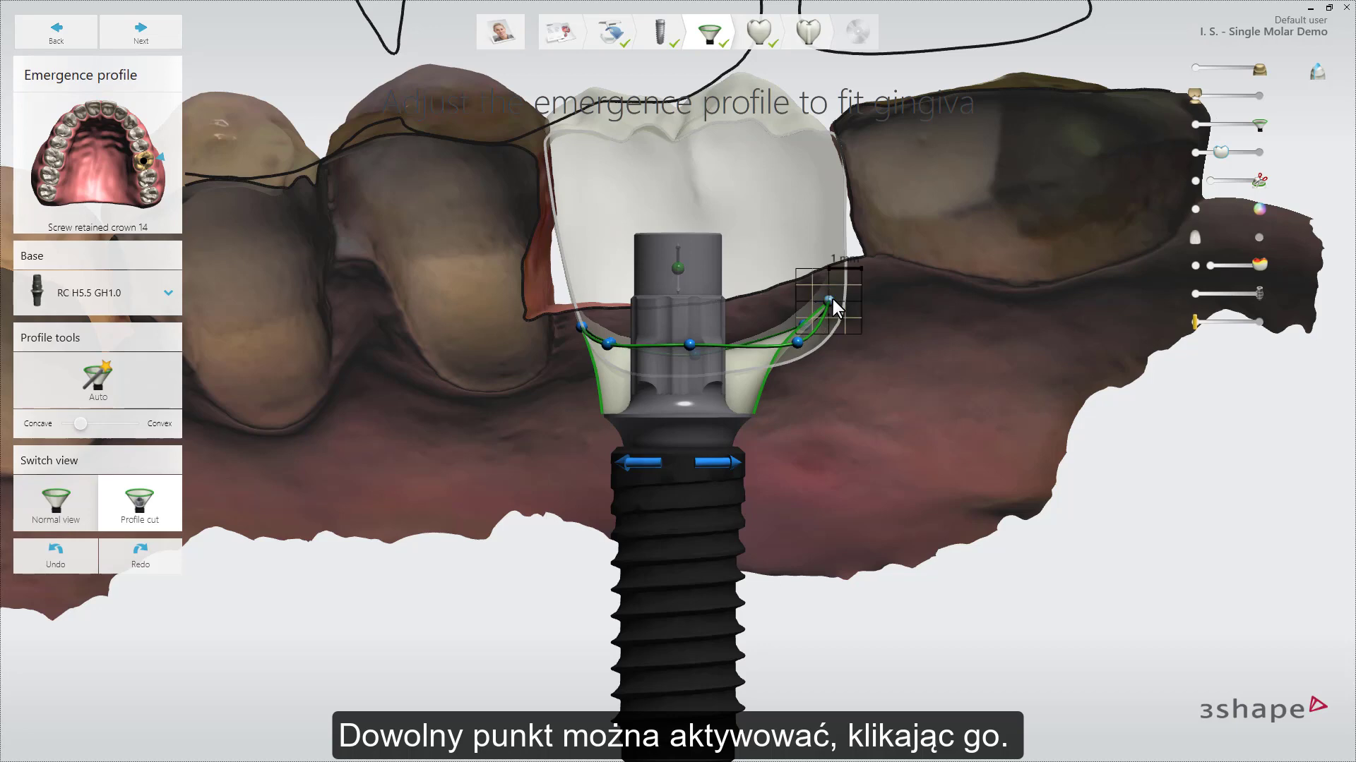
left_click_drag(833, 299, 833, 298)
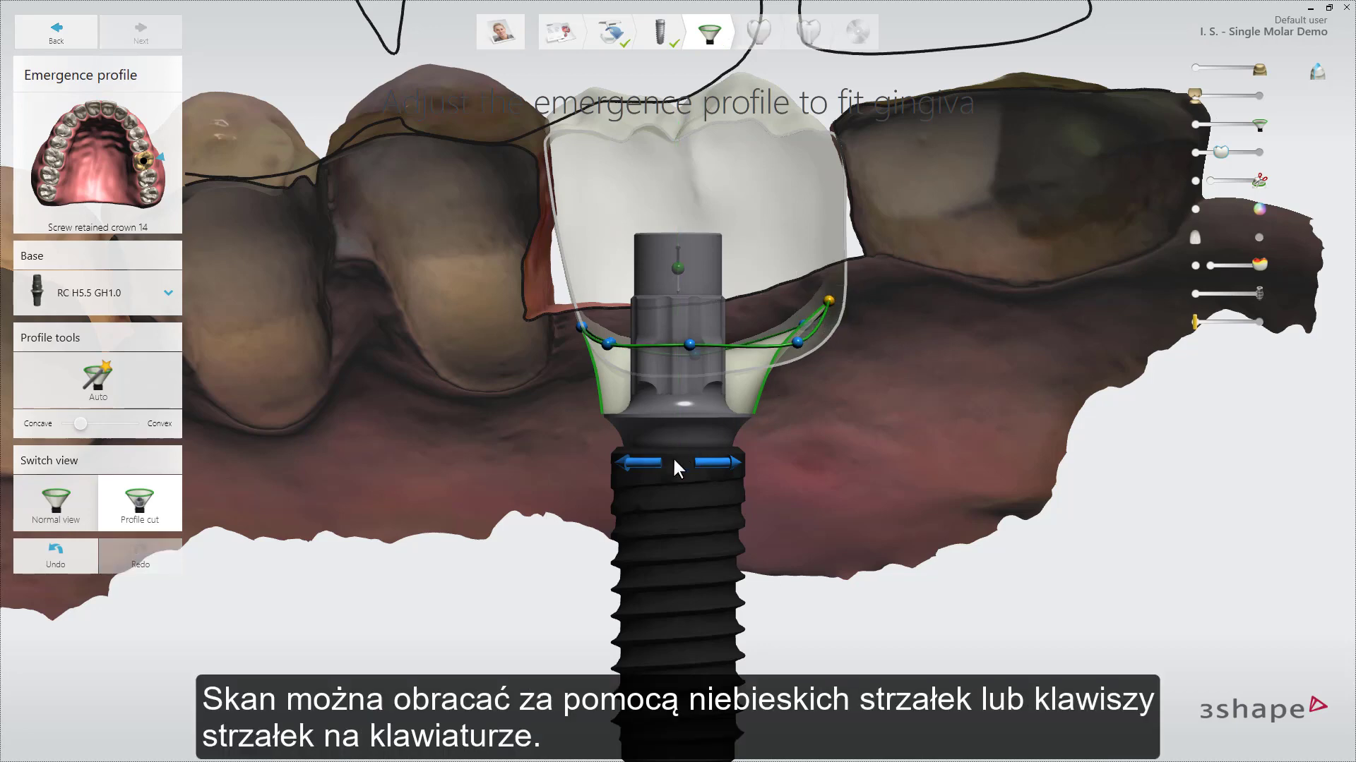
- Turn the cut to the next emergence profile point, make that point active, and rotate the cut onward around the implant
left_click(655, 466)
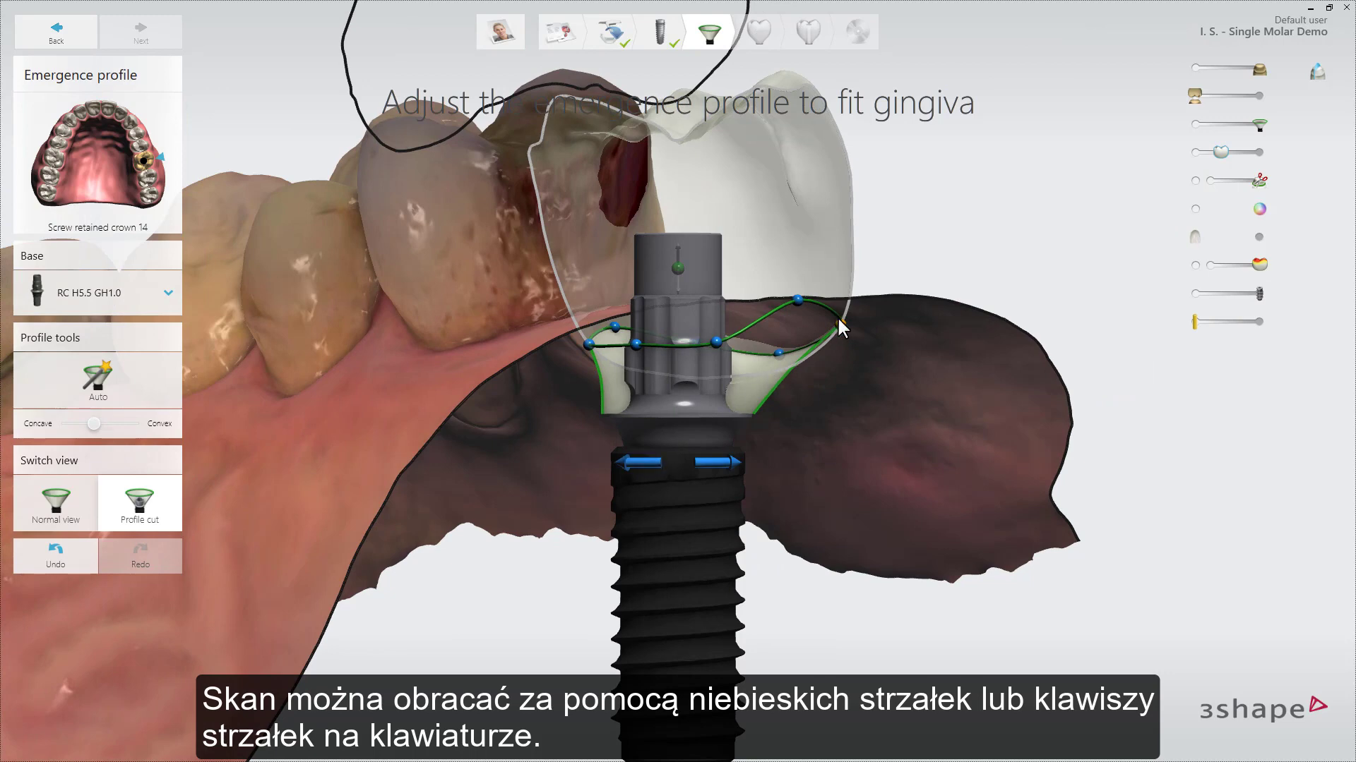
left_click(840, 324)
left_click(639, 465)
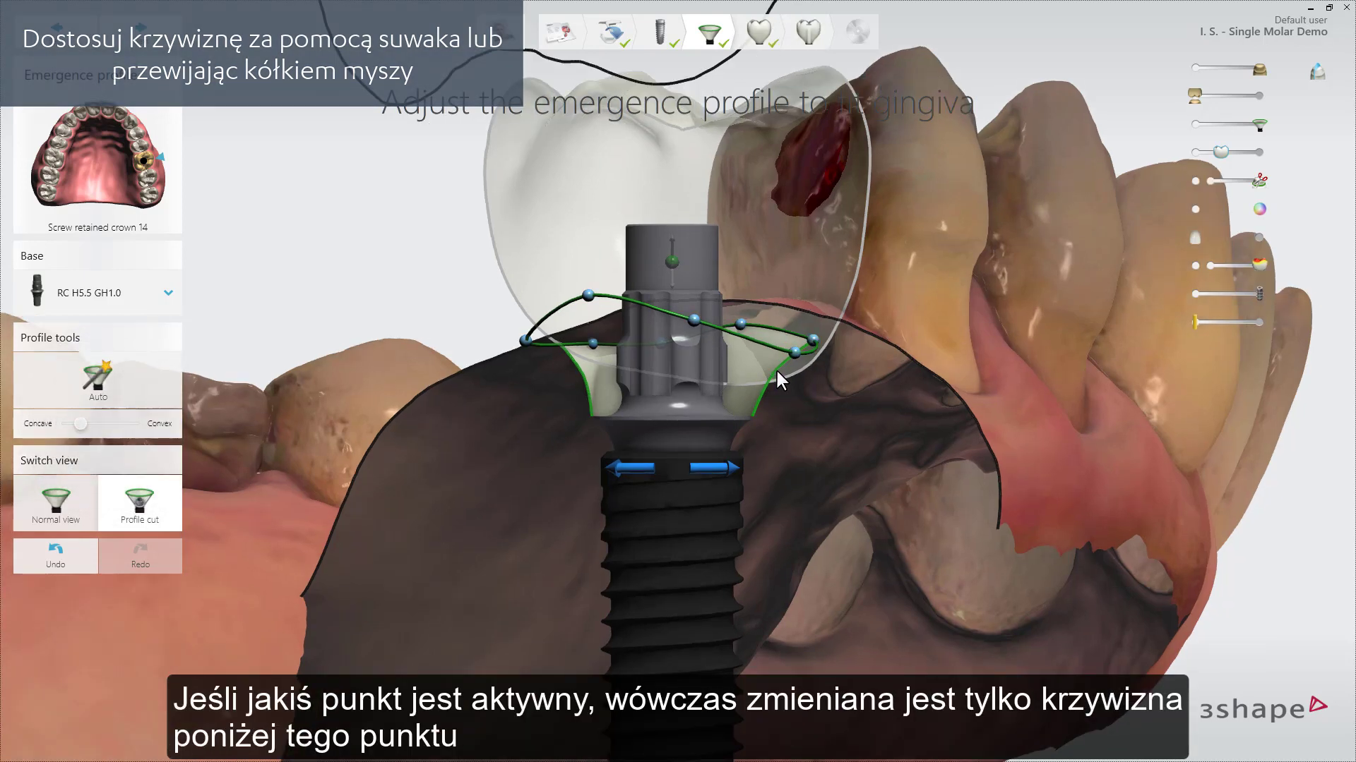
- Adjust only the curvature beneath the profile point facing the neighbouring tooth, trying concave and convex and ending slightly more convex
left_click(813, 340)
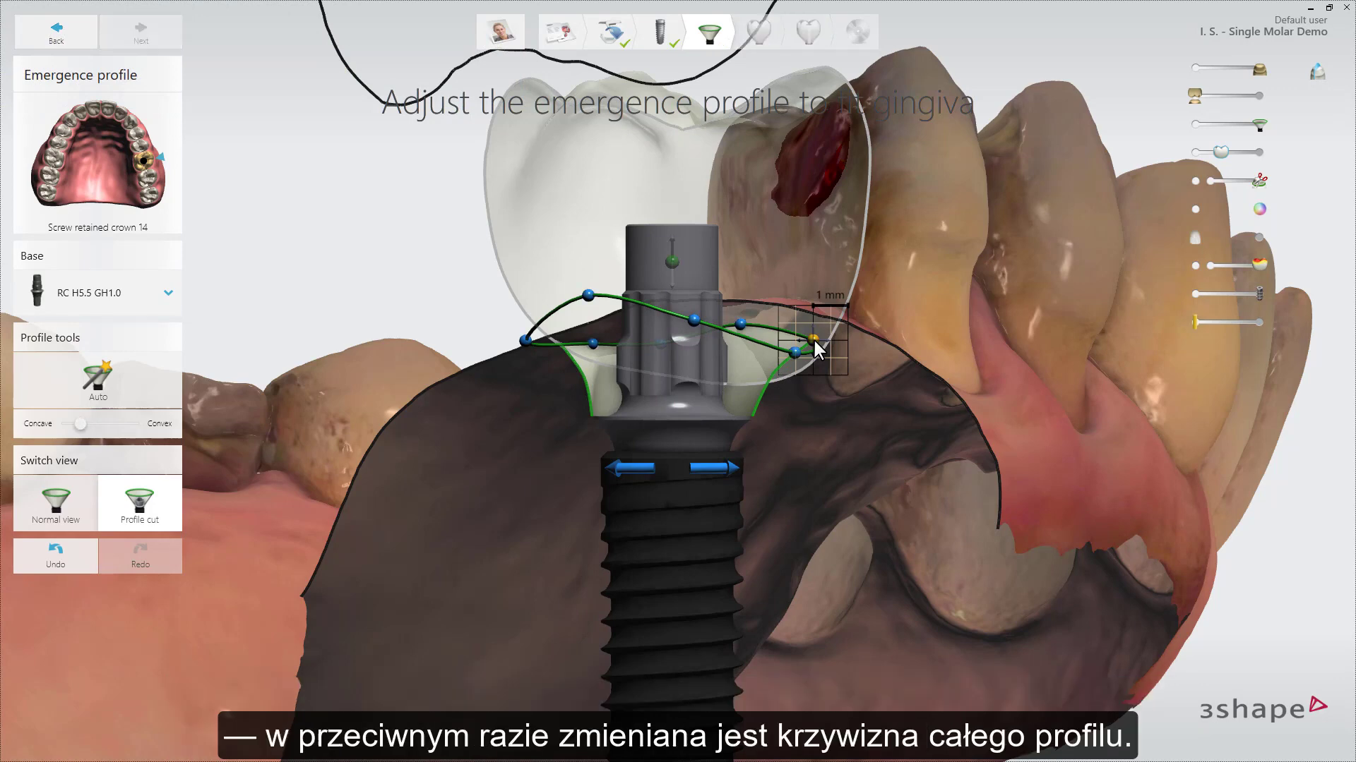
scroll(814, 341, "down", 2)
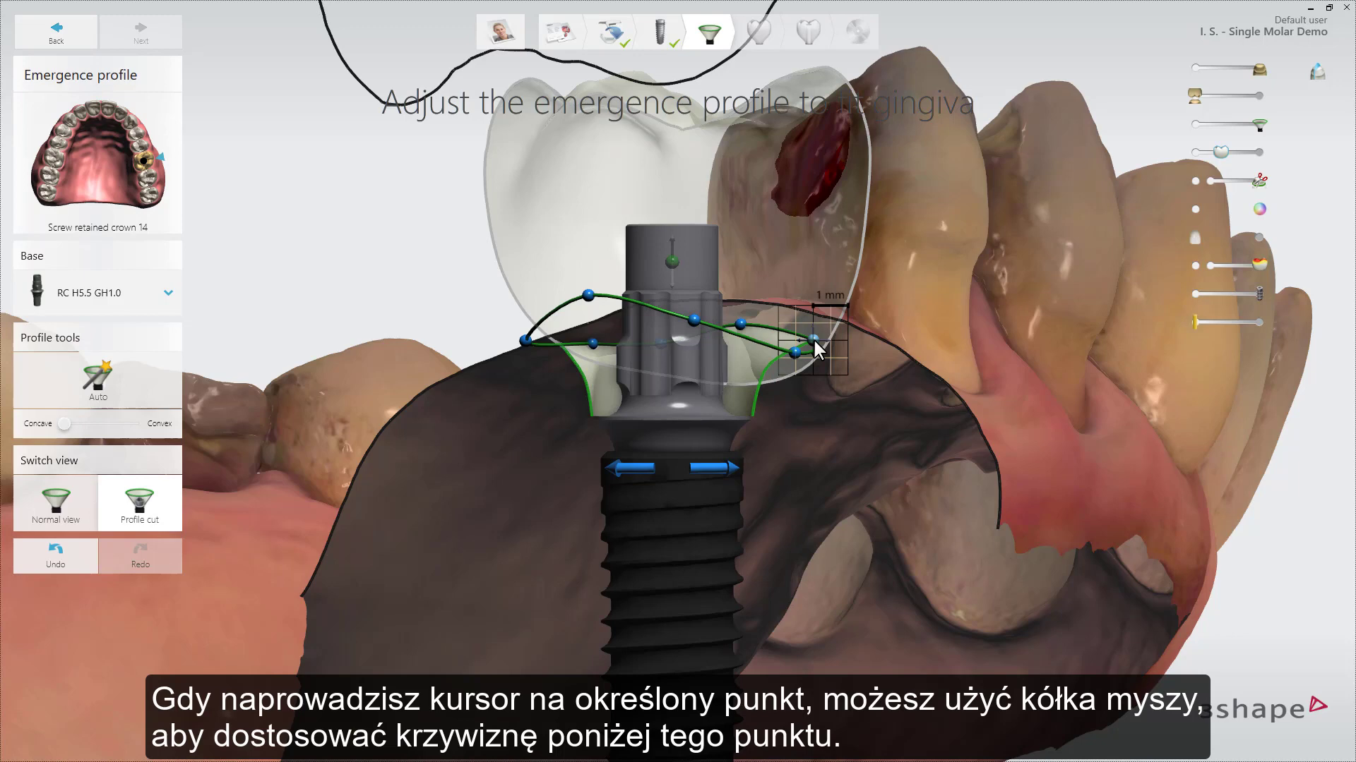
scroll(813, 340, "up", 5)
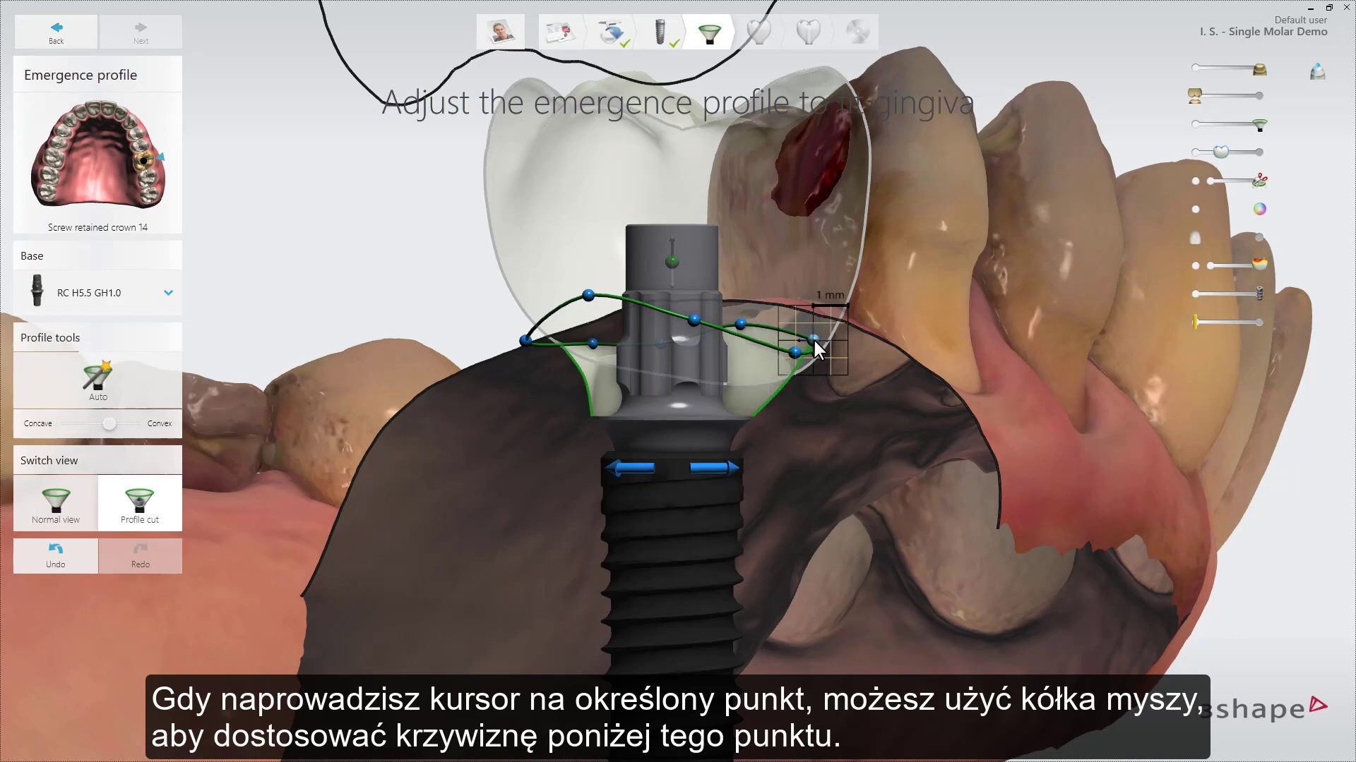
scroll(814, 341, "down", 2)
scroll(814, 341, "down", 1)
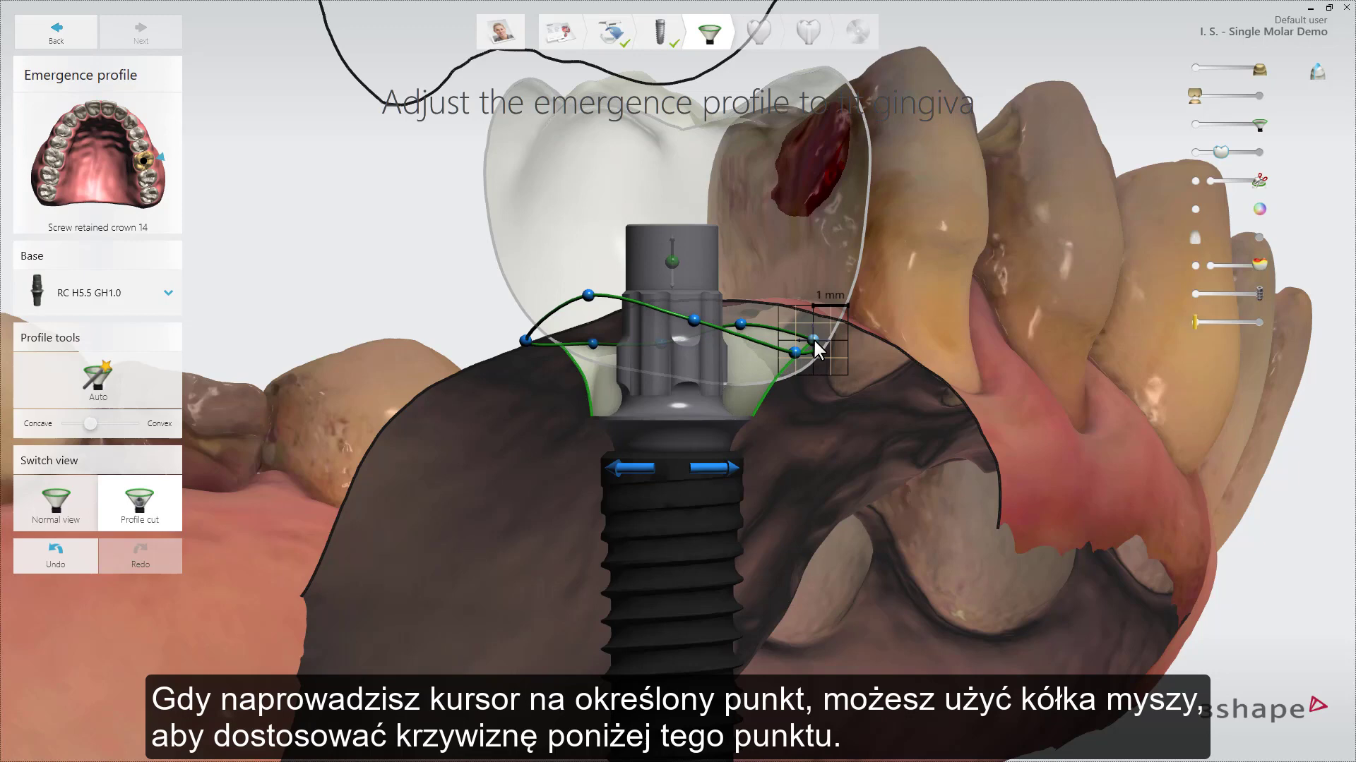
- Rotate the cut to the adjacent profile point and fine-tune the emergence profile's curvature between concave and convex
left_click(717, 469)
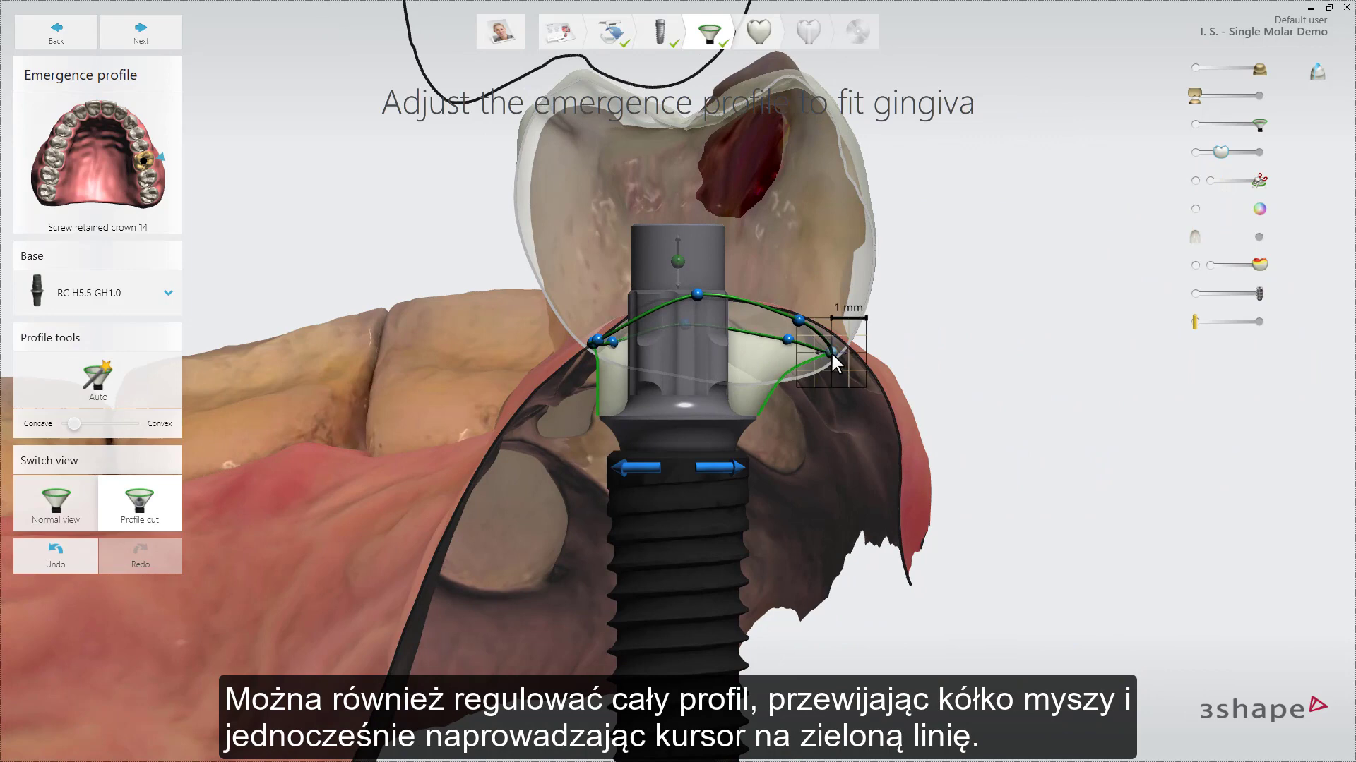
scroll(833, 361, "up", 3)
scroll(833, 362, "down", 3)
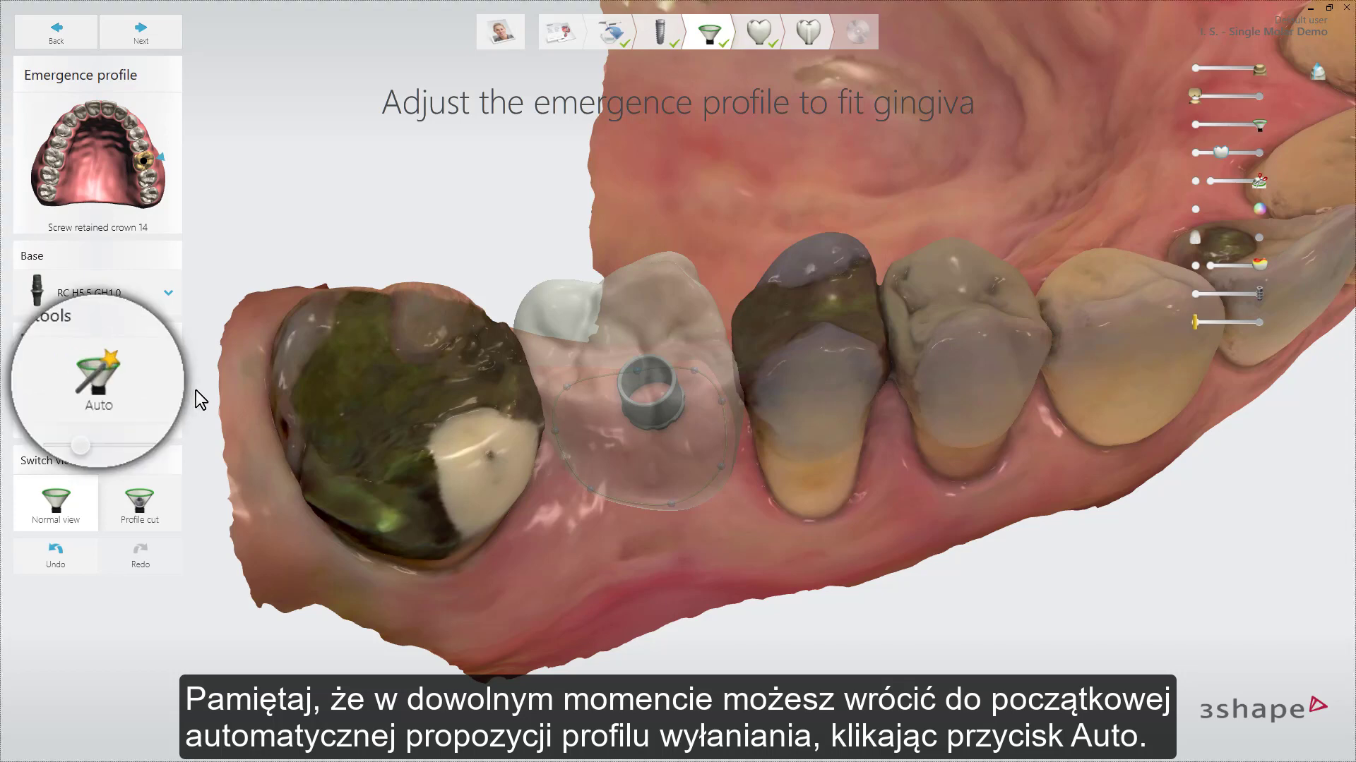
- Proceed to the final sculpt, smooth the crown's surface above the emergence profile, and toggle sculpting on protected surfaces, leaving it enabled
left_click(175, 45)
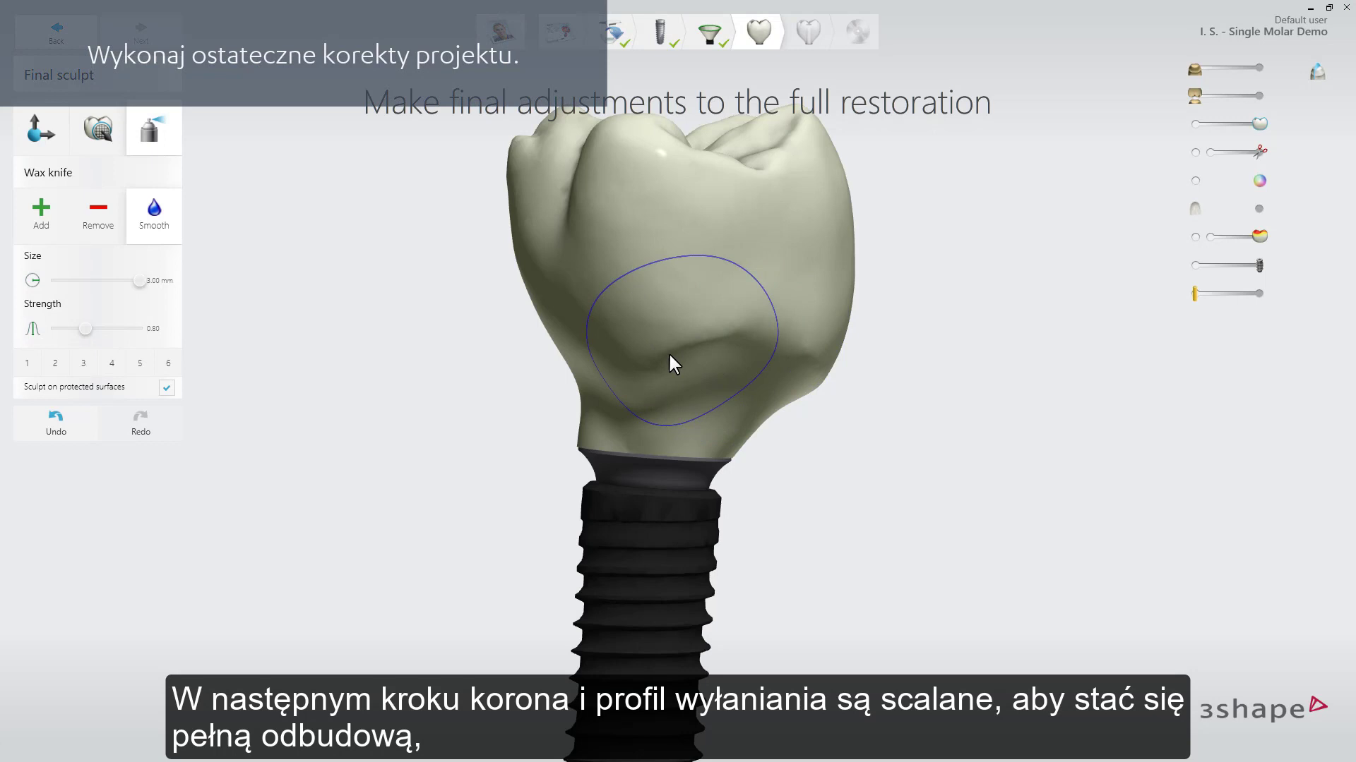
mouse_move(675, 364)
left_mouse_down()
mouse_move(713, 347)
mouse_move(663, 357)
mouse_move(718, 347)
mouse_move(625, 410)
left_mouse_up()
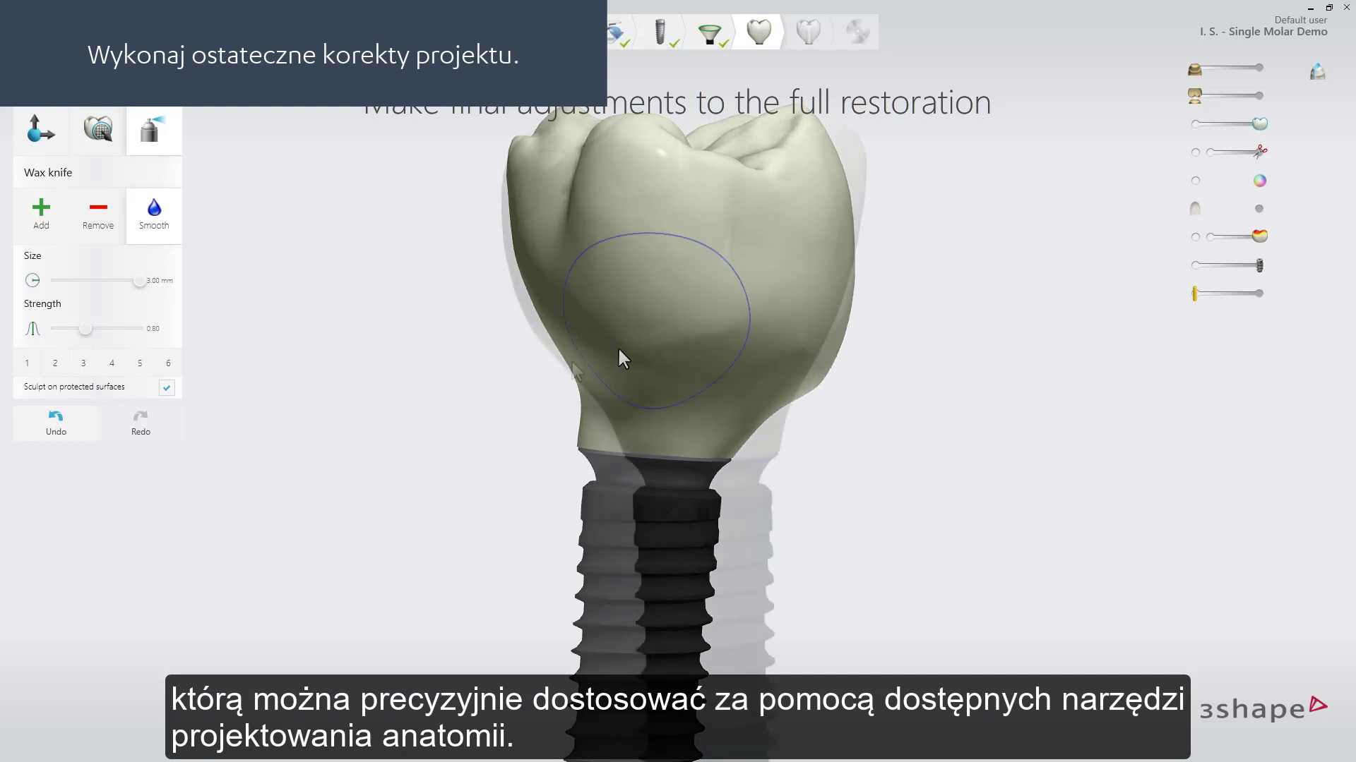
left_click(166, 388)
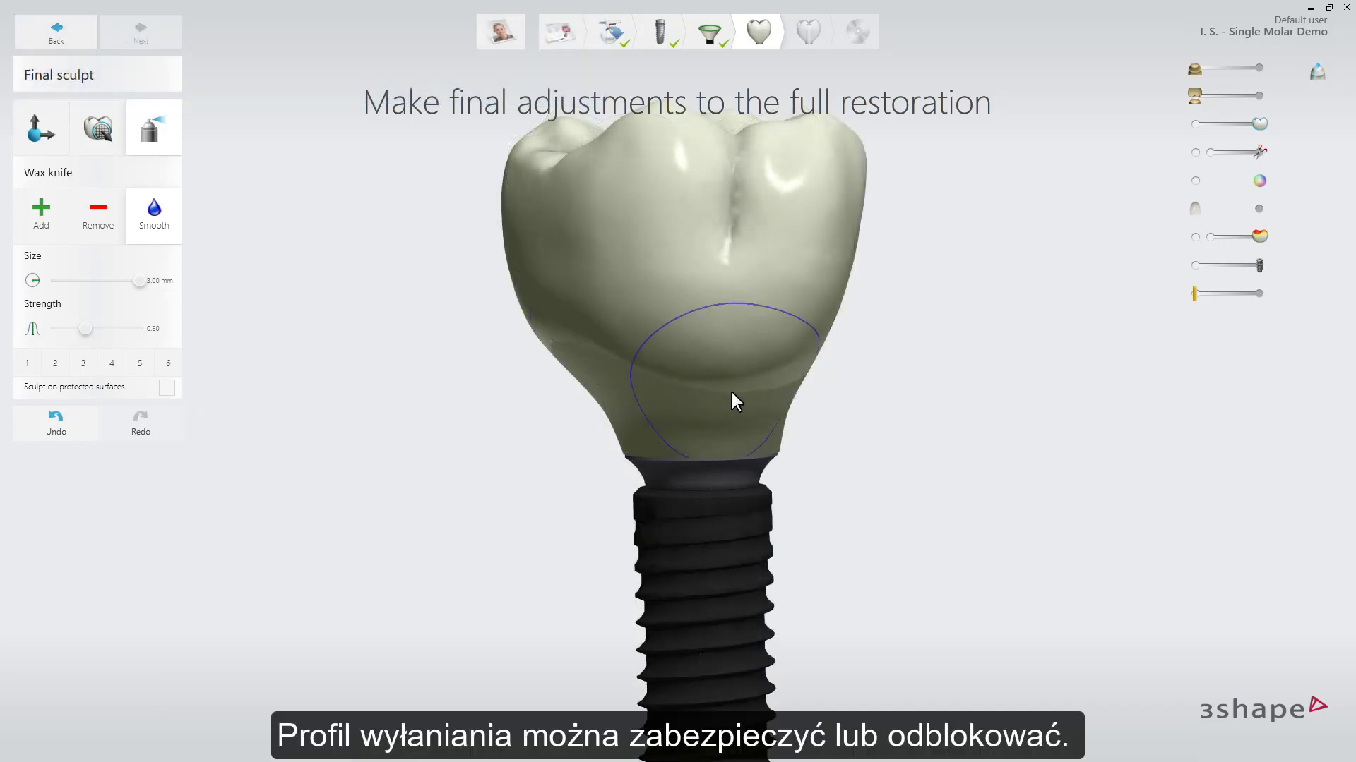
left_click(166, 388)
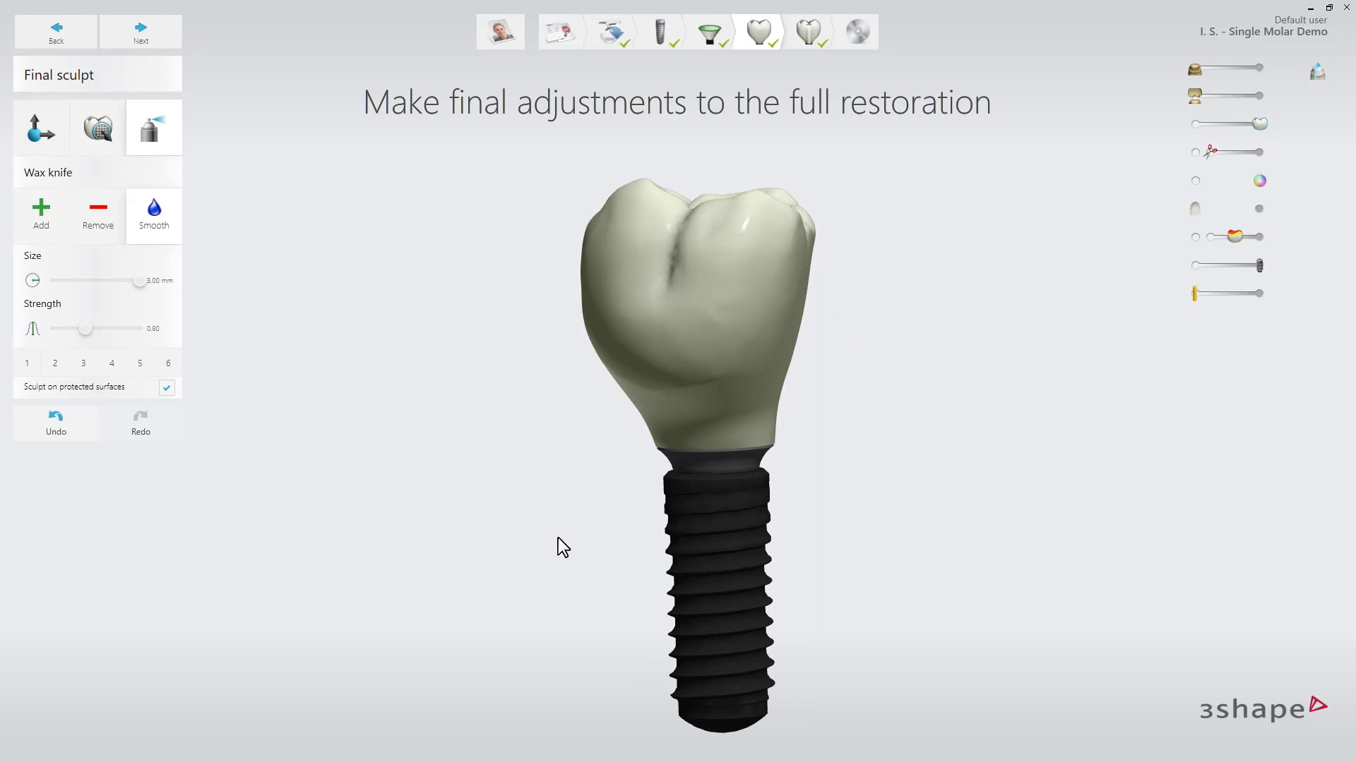
- Inspect the sculpted crown and its screw hole as the final restoration, and continue towards manufacturing
right_click_drag(558, 538, 357, 534)
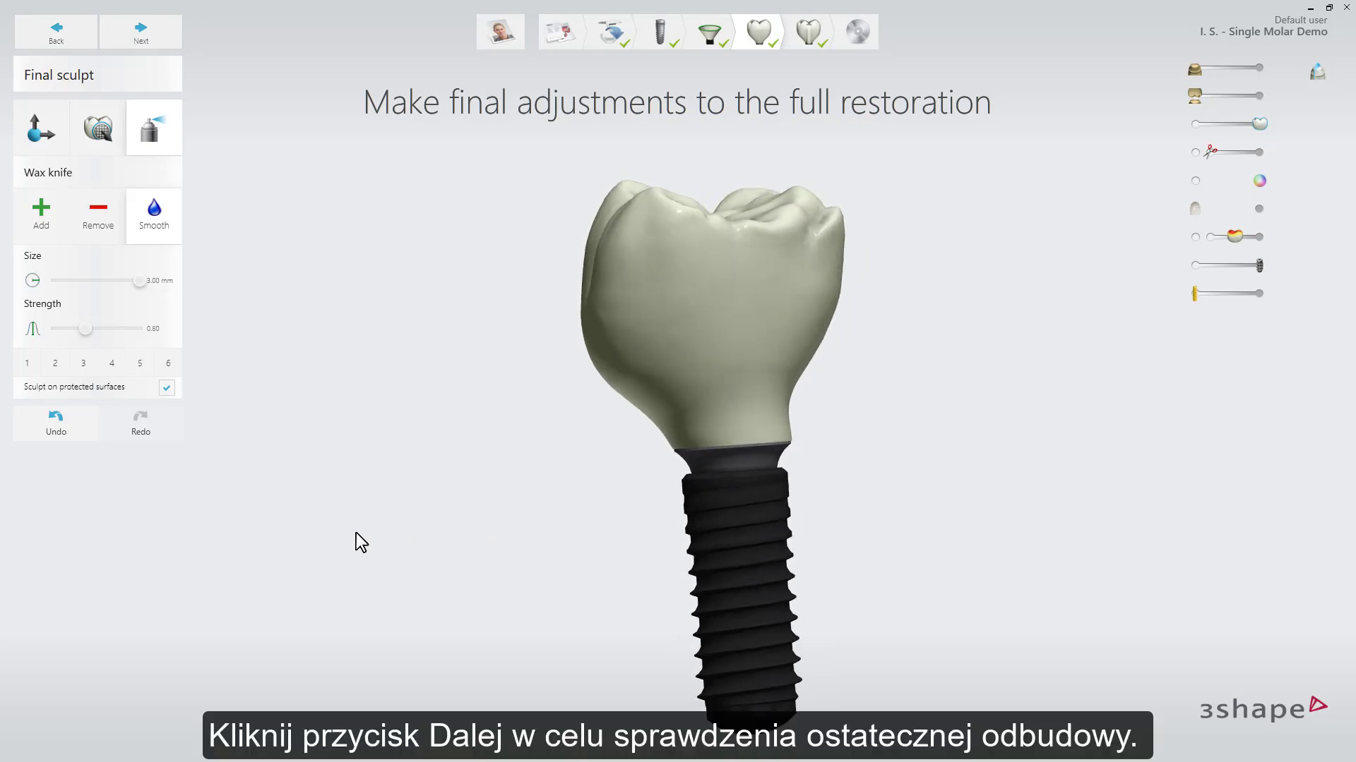
left_click(166, 42)
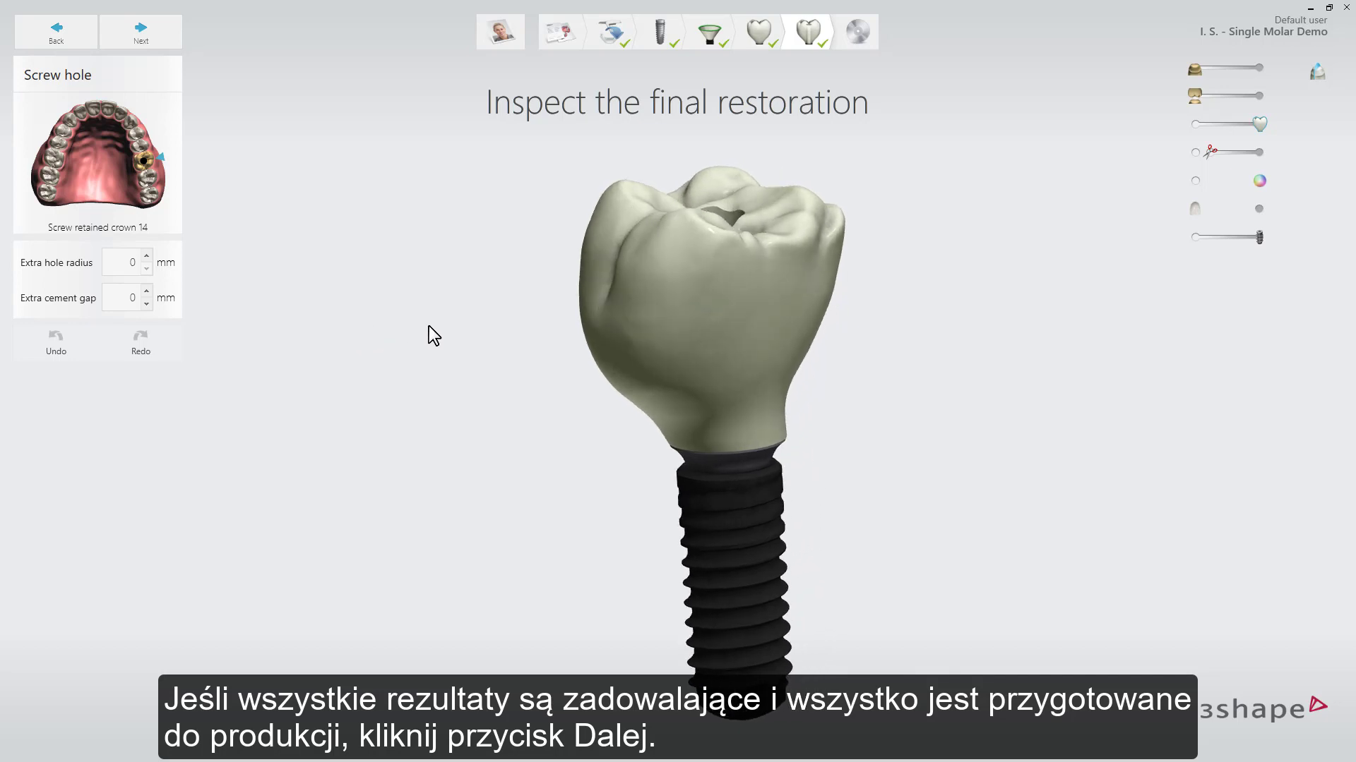
left_click(178, 41)
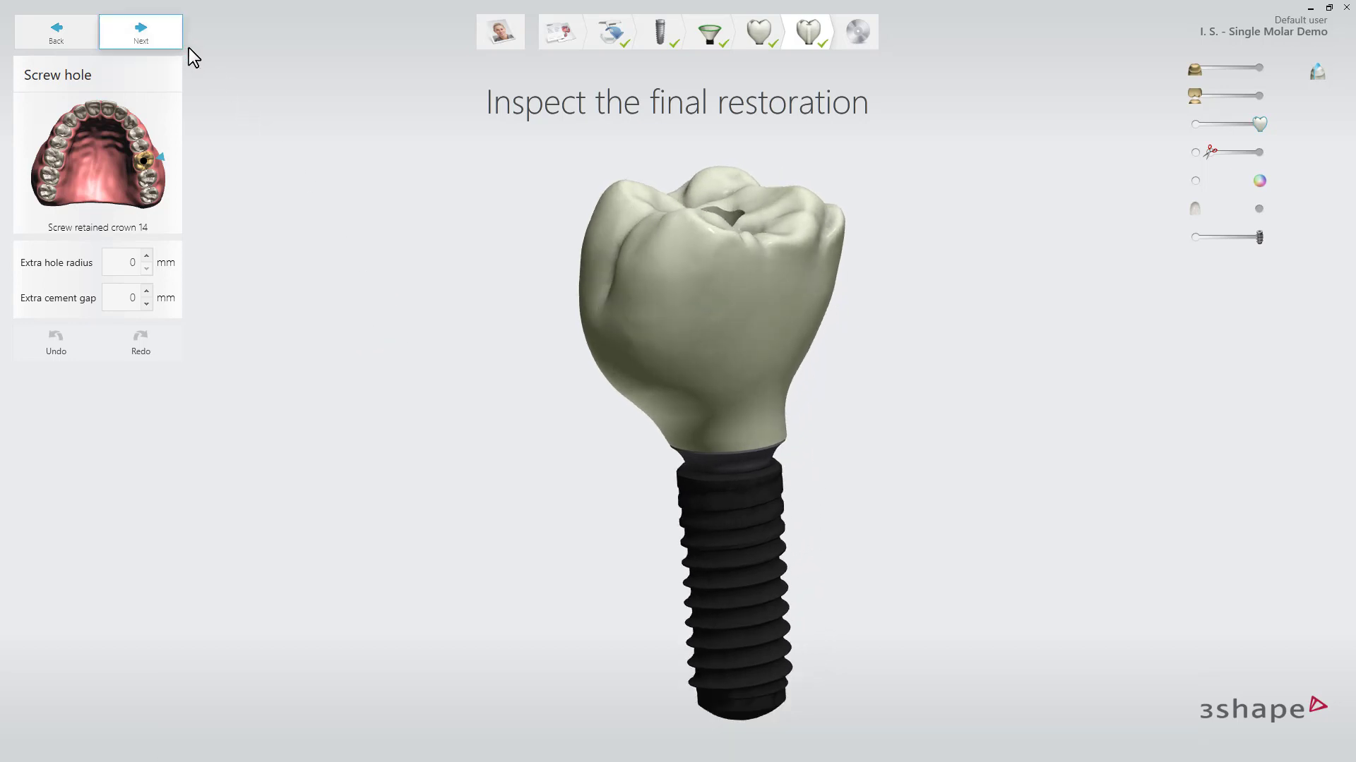